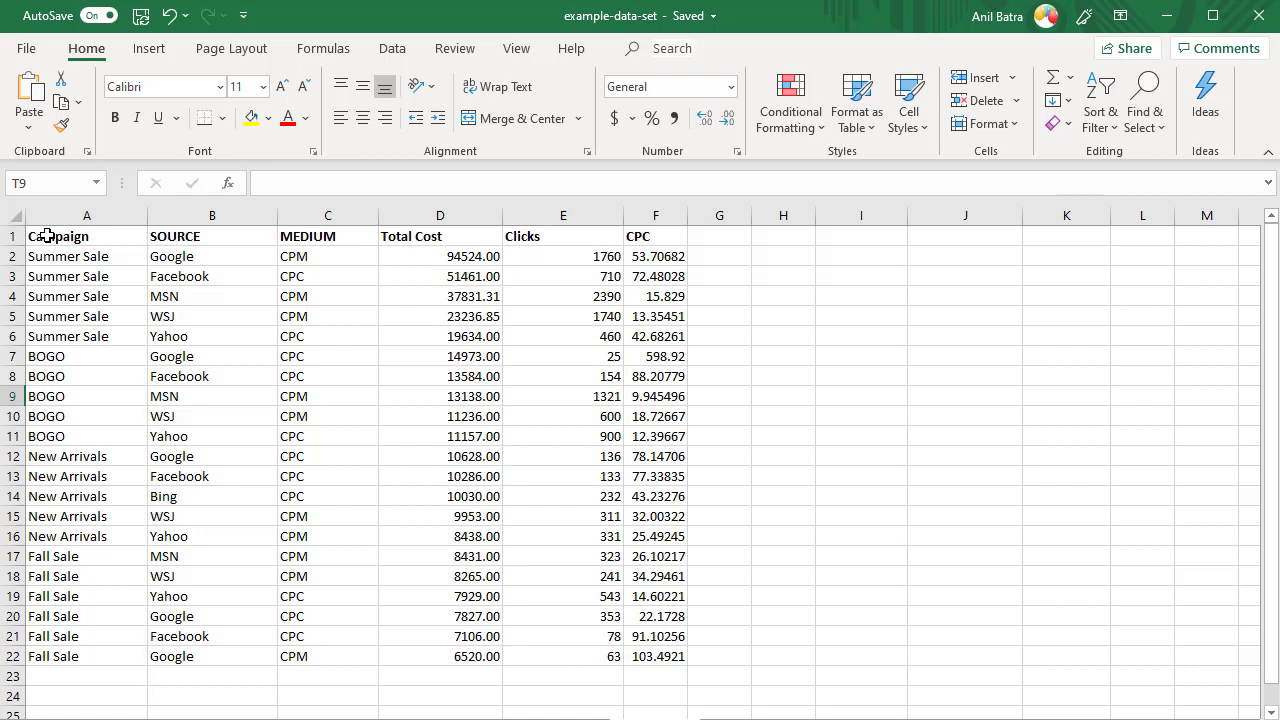
# - Select the campaign table A1:F22 and bring up the PivotChart creation options on the Insert ribbon
pyautogui.moveTo(47, 236); pyautogui.dragTo(651, 657)
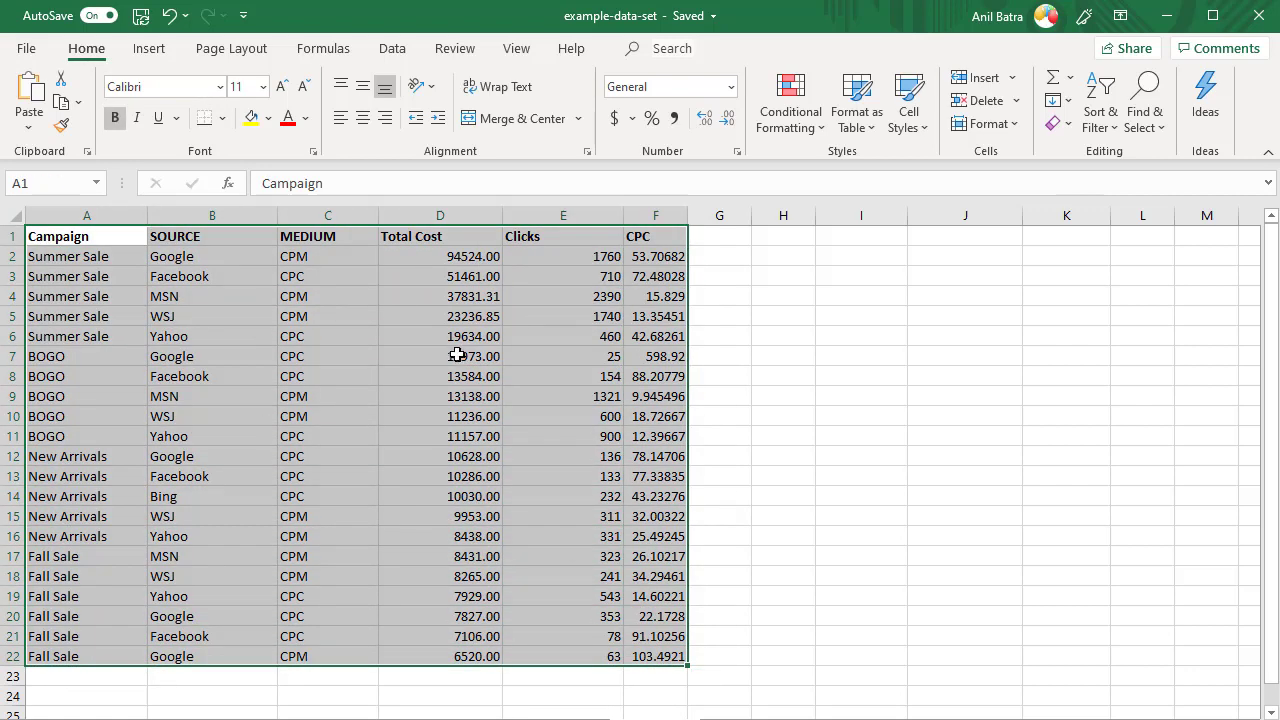
pyautogui.click(152, 52)
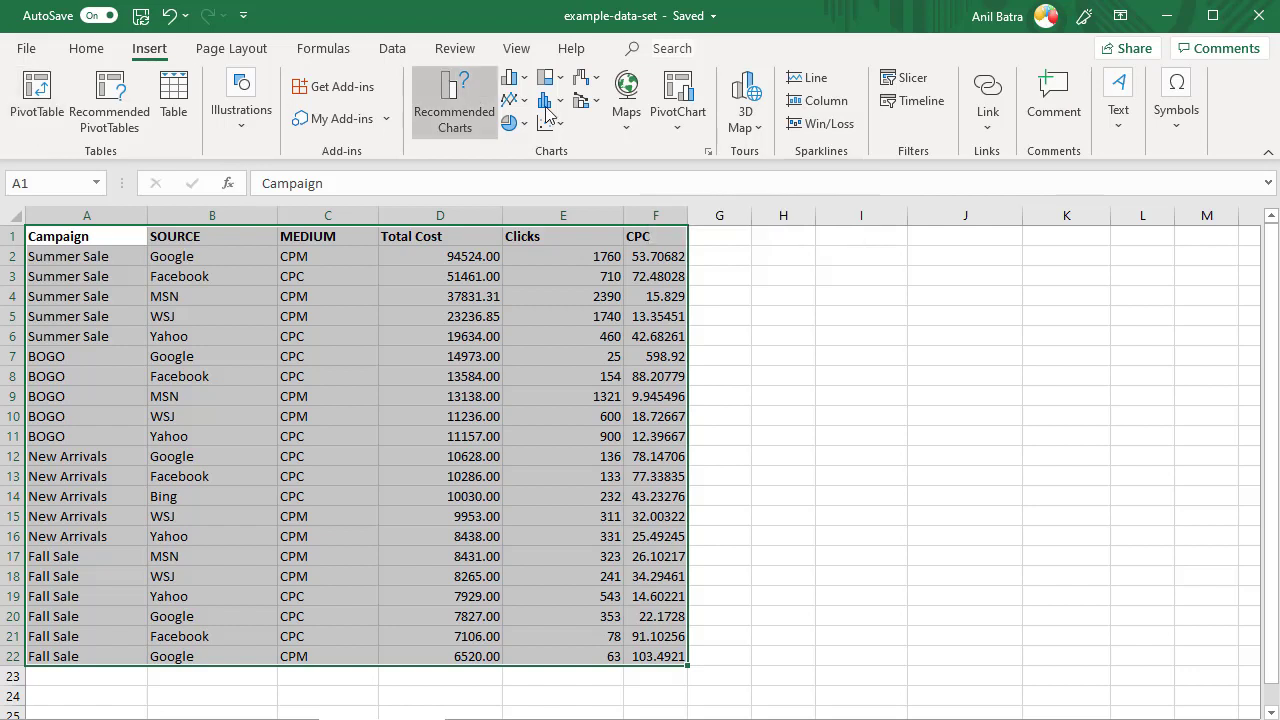
pyautogui.click(676, 128)
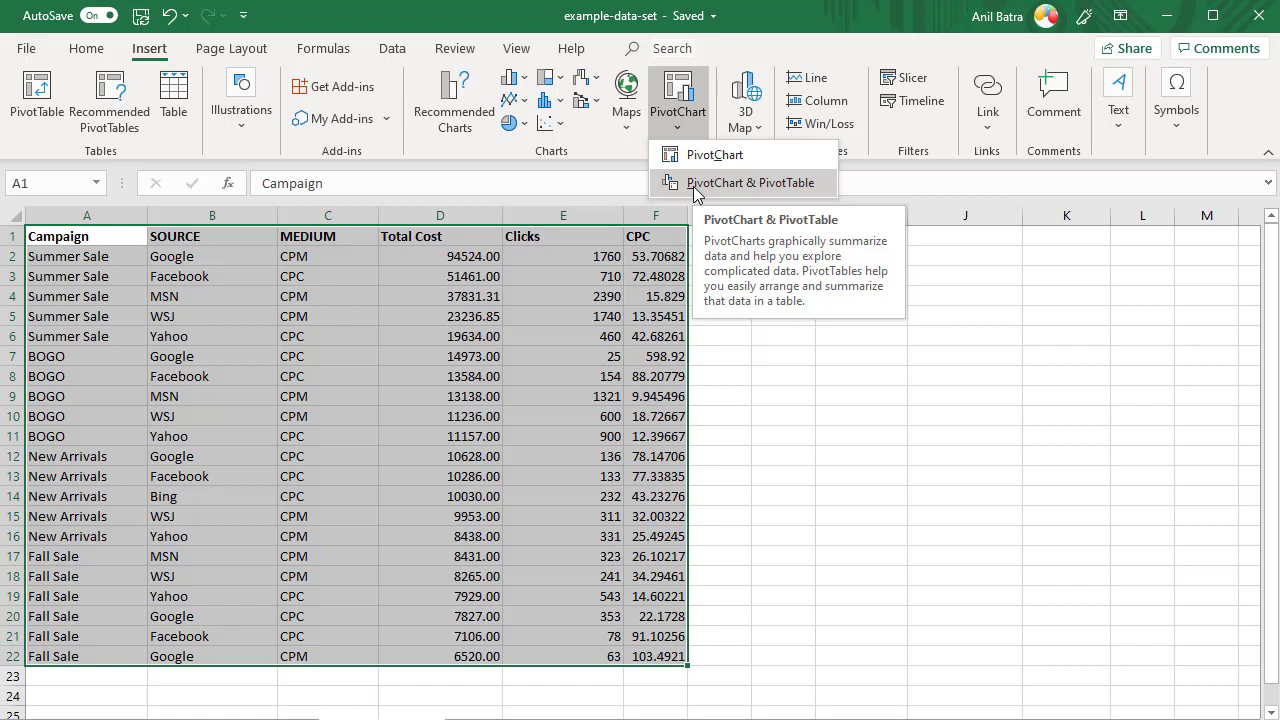
# - Create a PivotChart & PivotTable from A1:F22 on a new worksheet
pyautogui.click(693, 186)
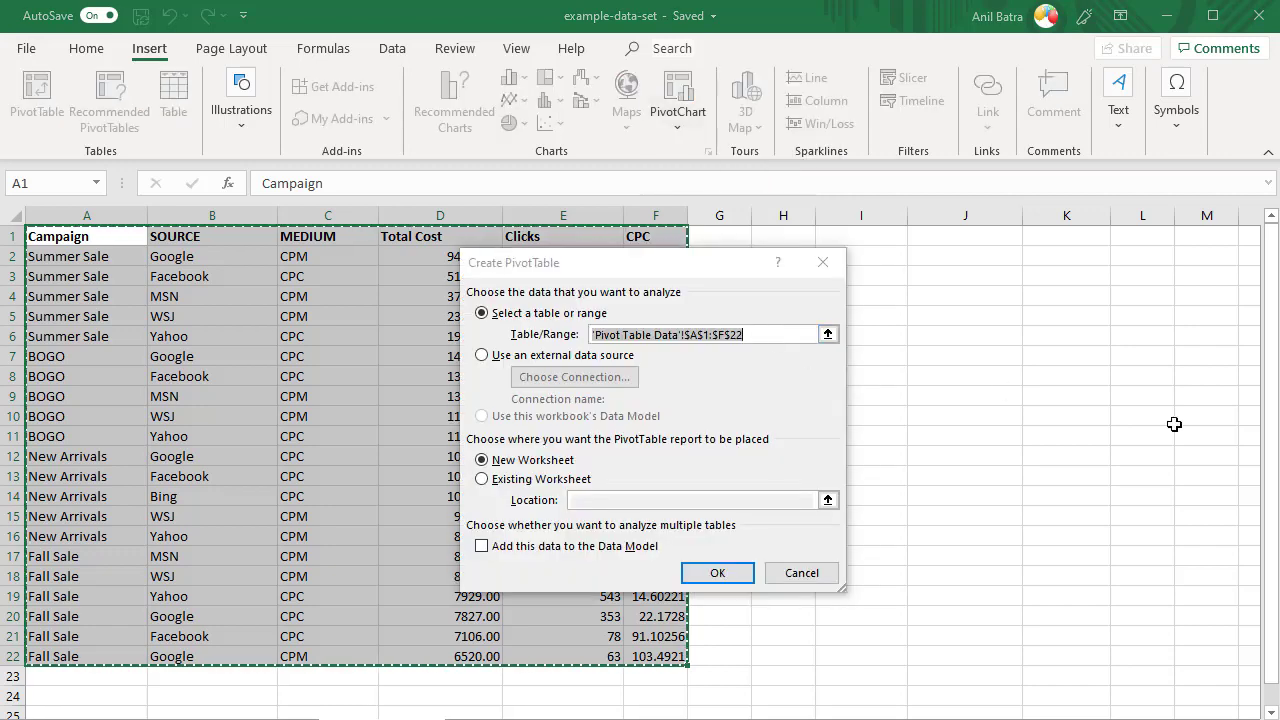
pyautogui.click(484, 462)
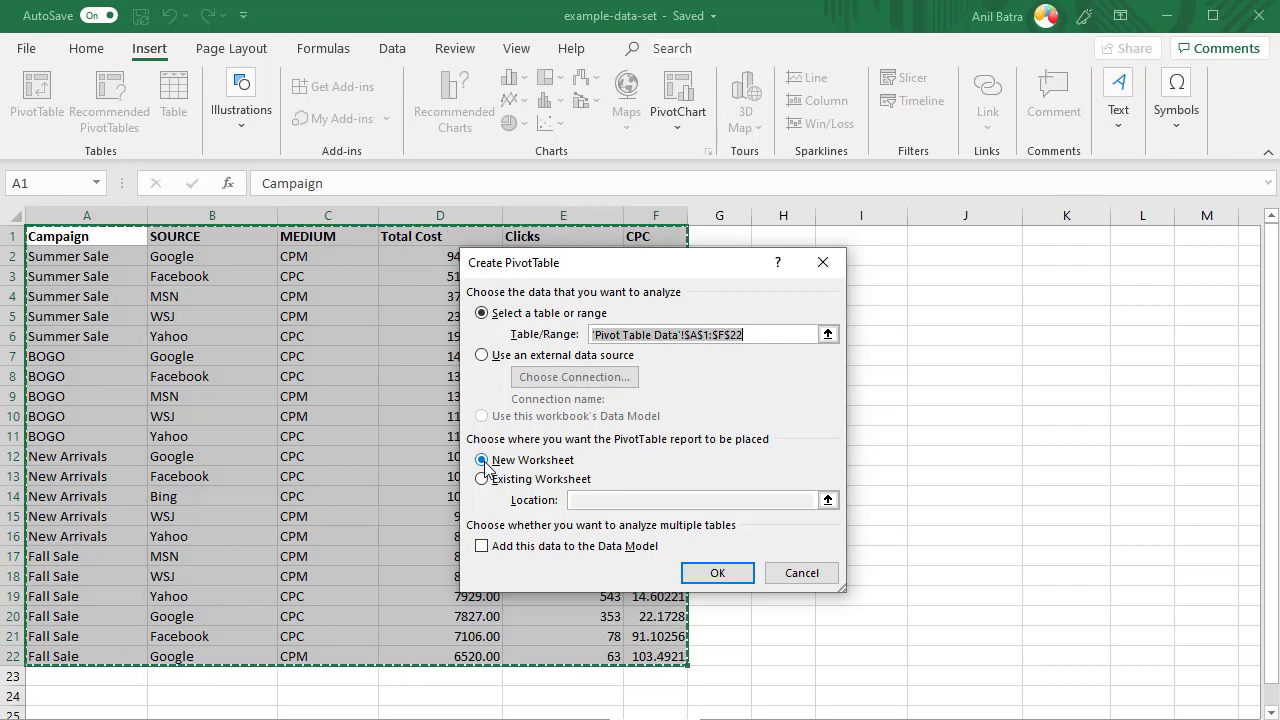
pyautogui.click(712, 576)
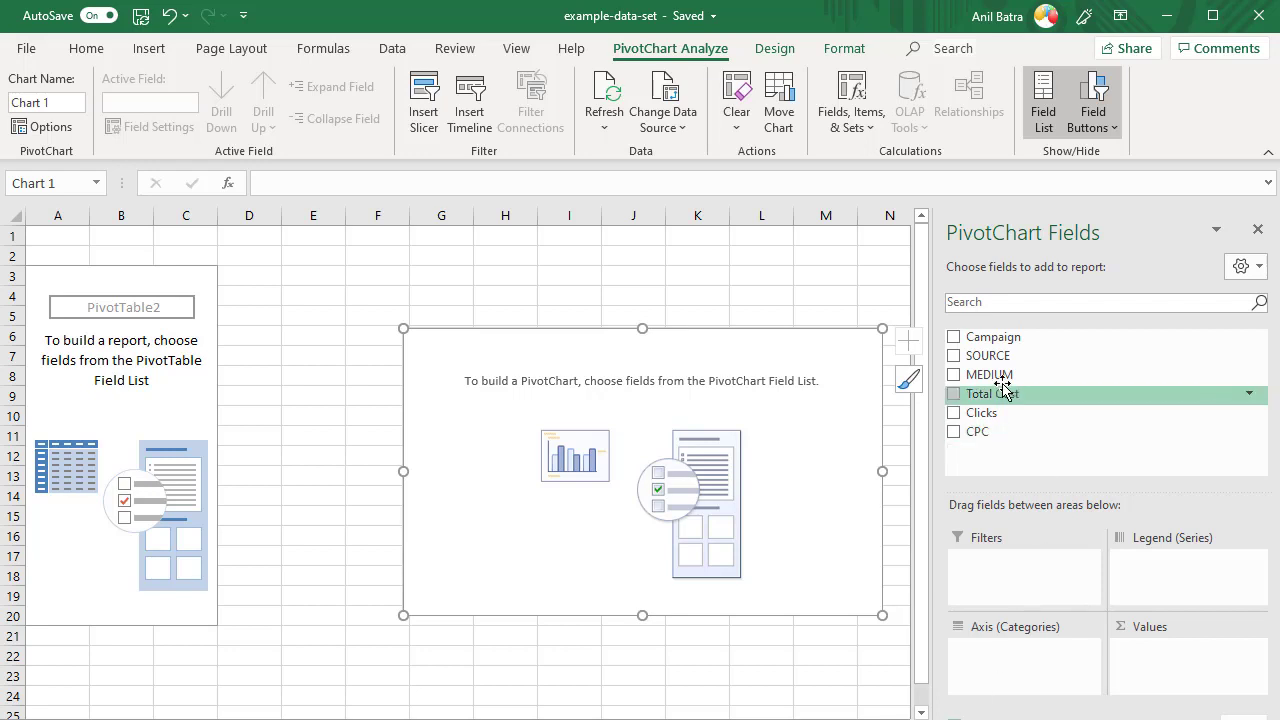
# - Add Campaign as the row and axis field, glancing at the source data sheet and back
pyautogui.click(954, 338)
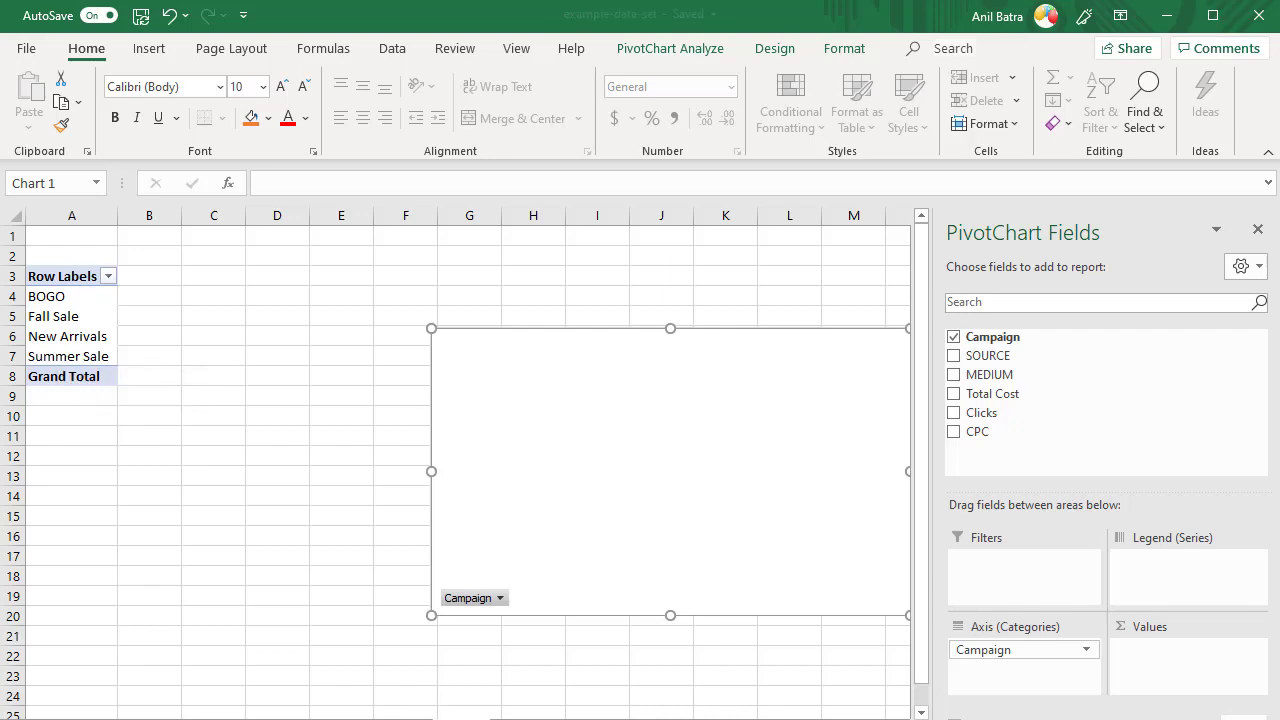
pyautogui.hotkey('ctrl', 'pagedown')
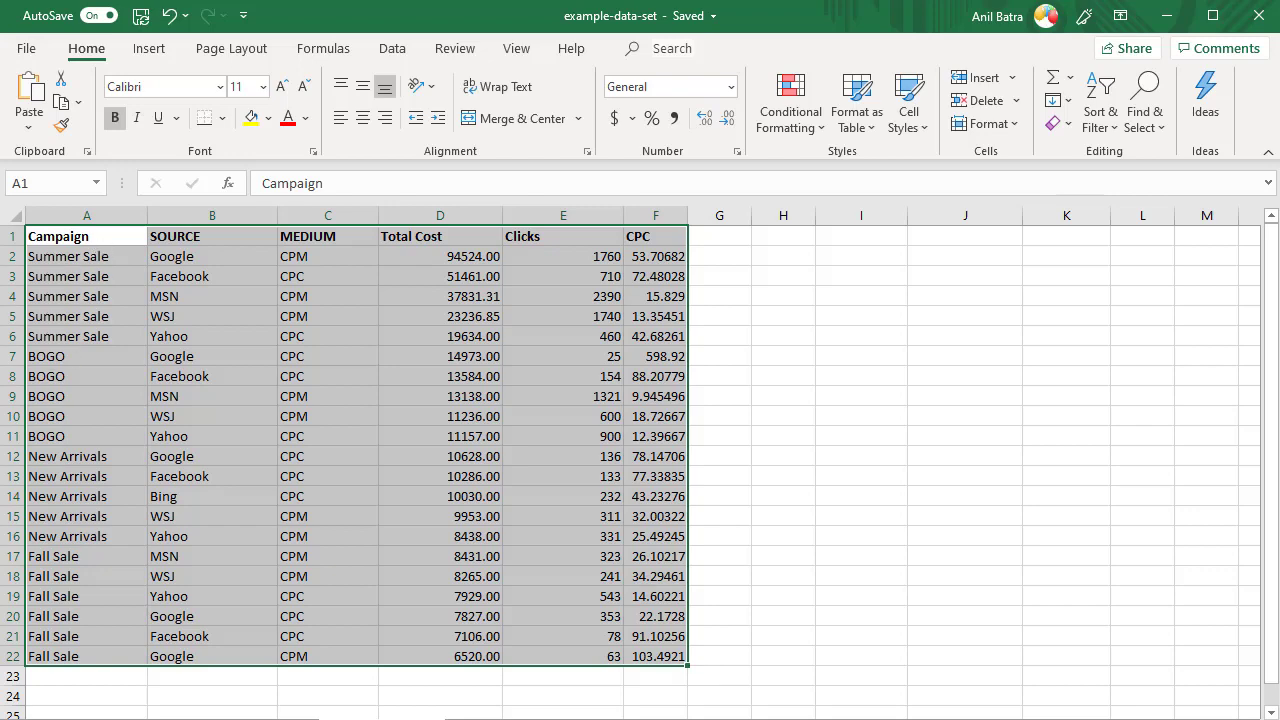
pyautogui.hotkey('ctrl', 'pageup')
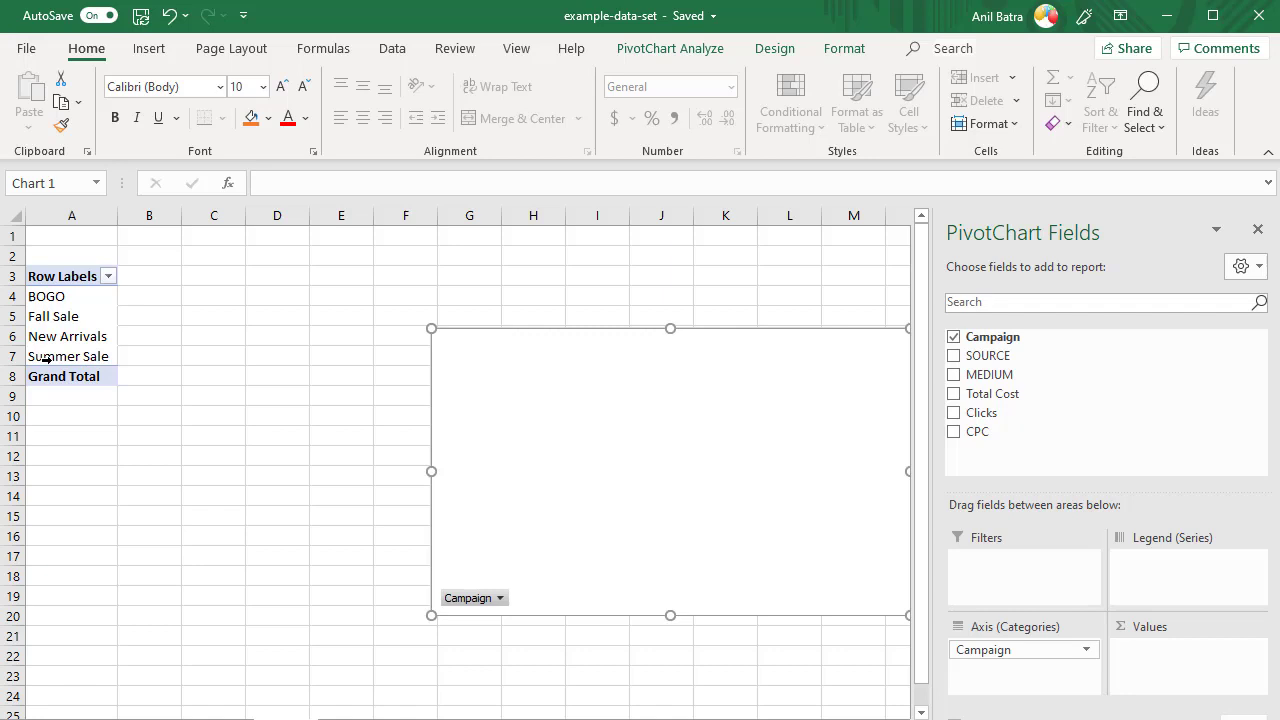
# - Add Total Cost to Values, giving Sum of Total Cost per campaign with a 386188.16 grand total
pyautogui.click(954, 394)
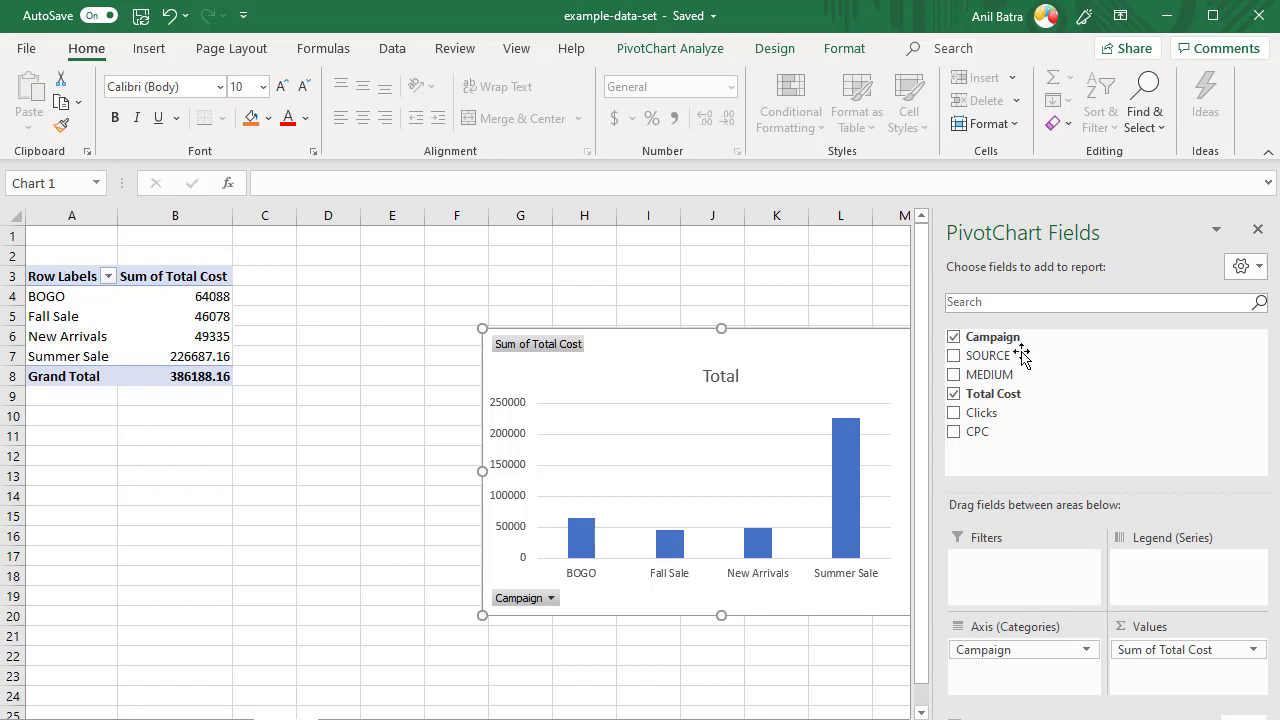
# - Replace Campaign with SOURCE so Sum of Total Cost is grouped by source, Google highest
pyautogui.click(955, 340)
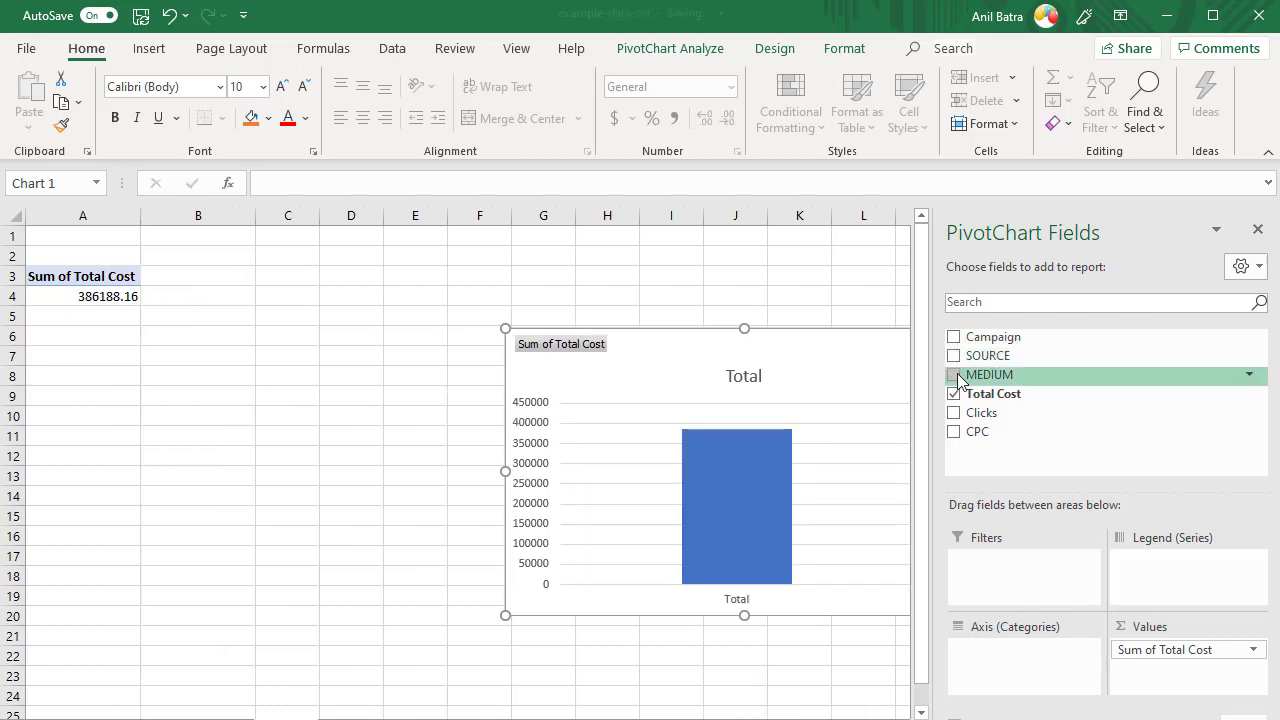
pyautogui.click(954, 358)
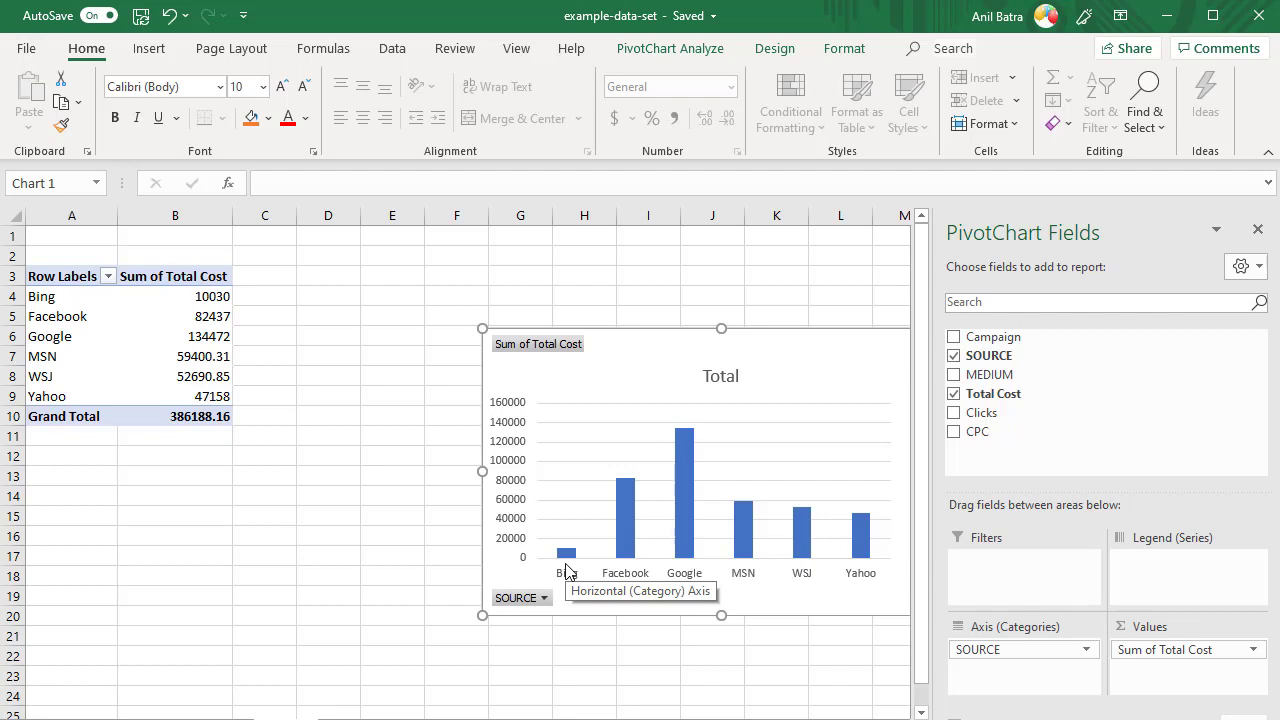
# - Add CPC as a second value and move the PivotChart below the table, around rows 11–24
pyautogui.click(954, 432)
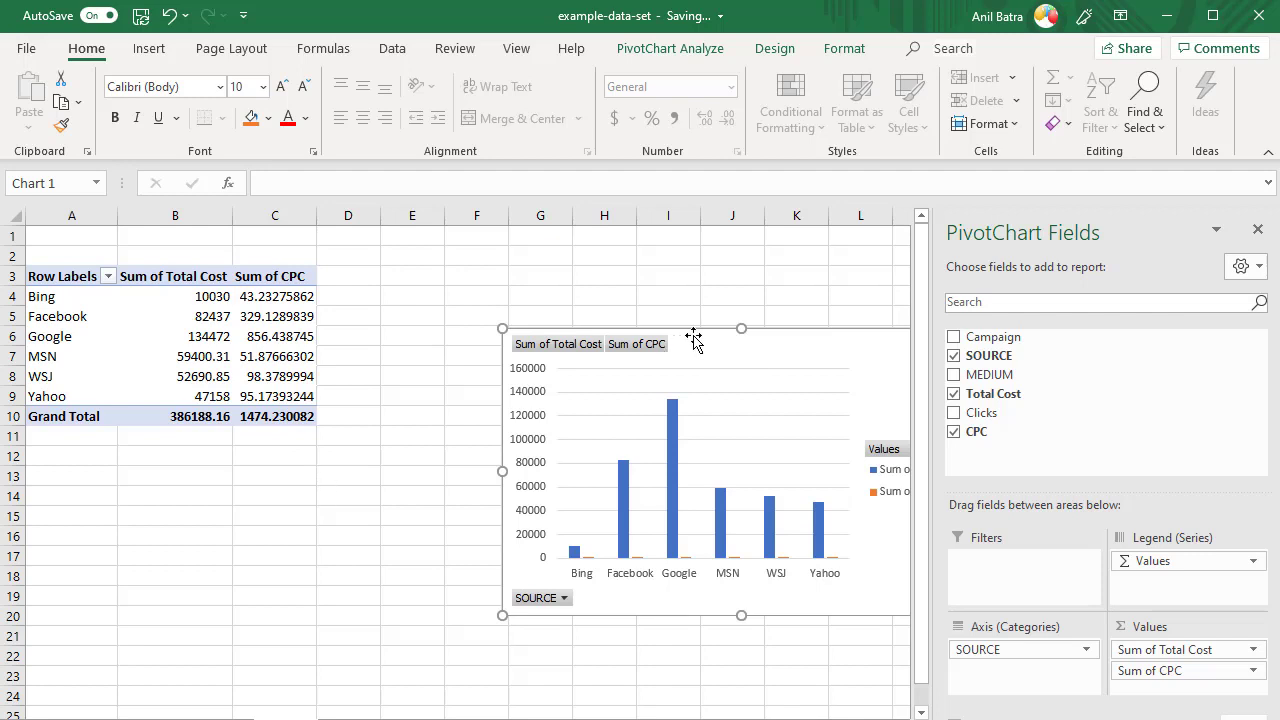
pyautogui.moveTo(686, 338); pyautogui.dragTo(608, 428)
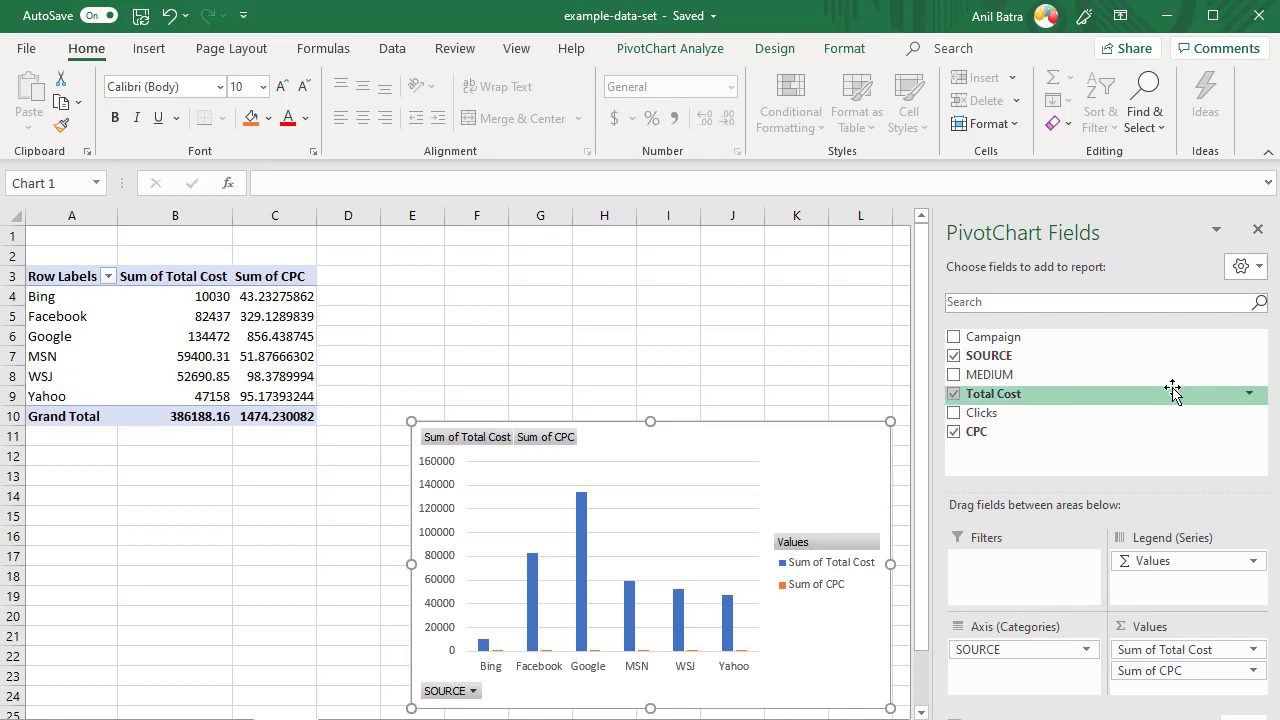
# - Rebuild the rows as Campaign with SOURCE nested, collapsing each campaign group and re-expanding BOGO
pyautogui.click(954, 356)
pyautogui.click(954, 337)
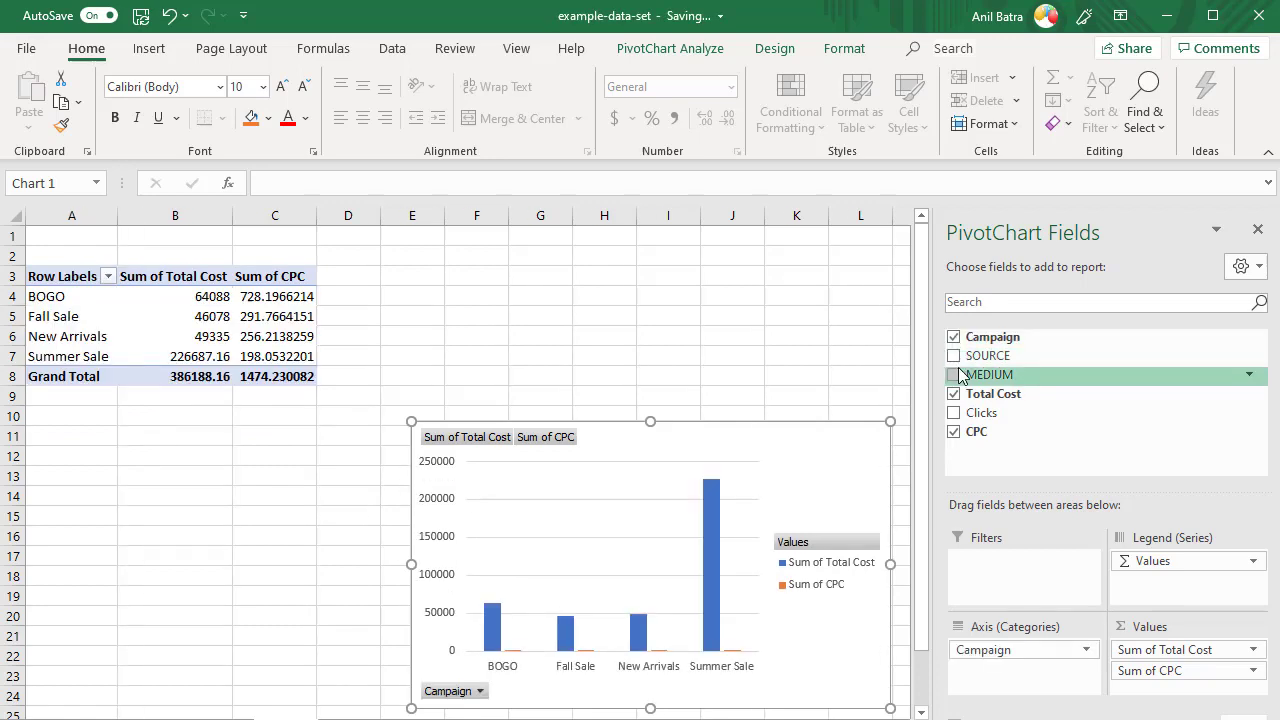
pyautogui.click(954, 356)
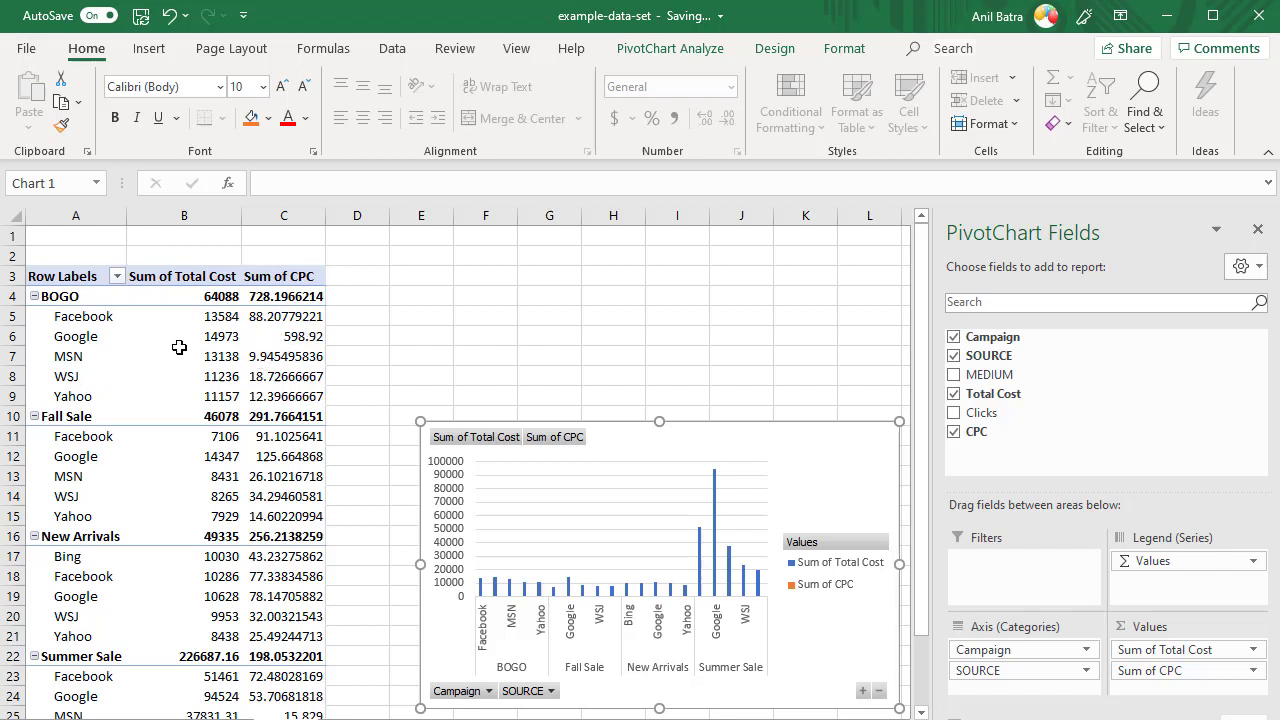
pyautogui.click(34, 296)
pyautogui.click(34, 316)
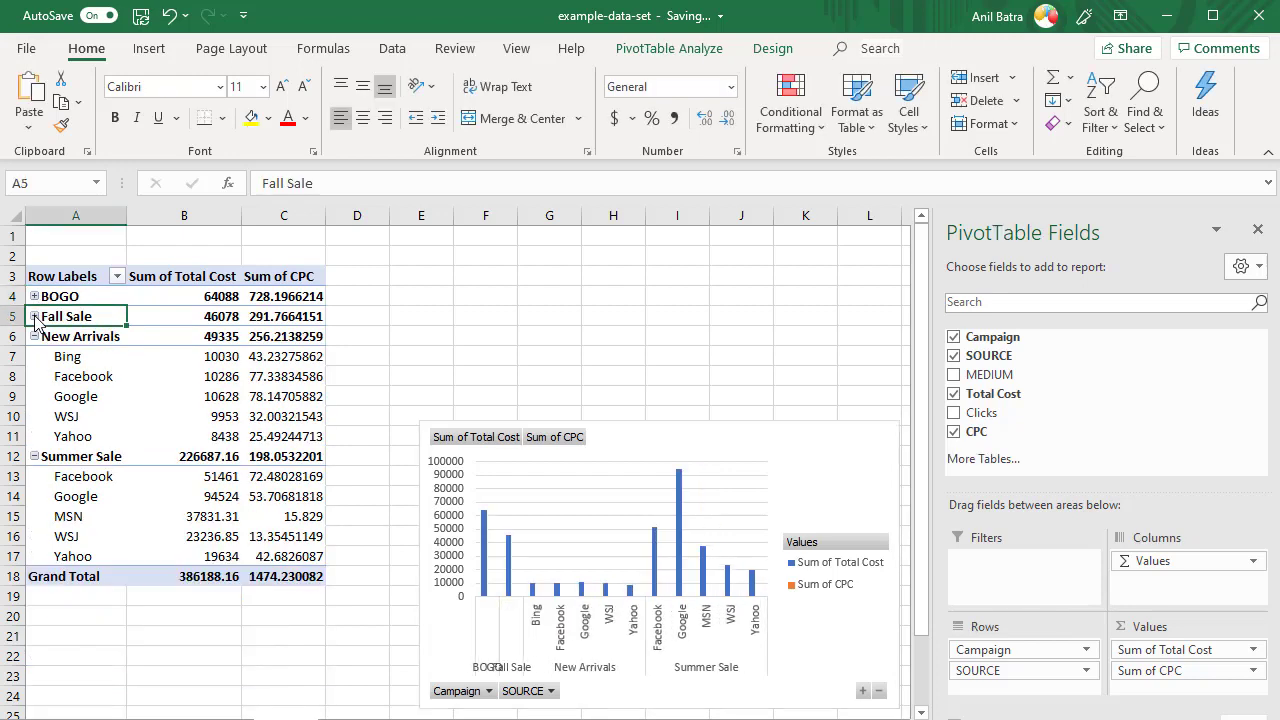
pyautogui.click(32, 336)
pyautogui.click(34, 336)
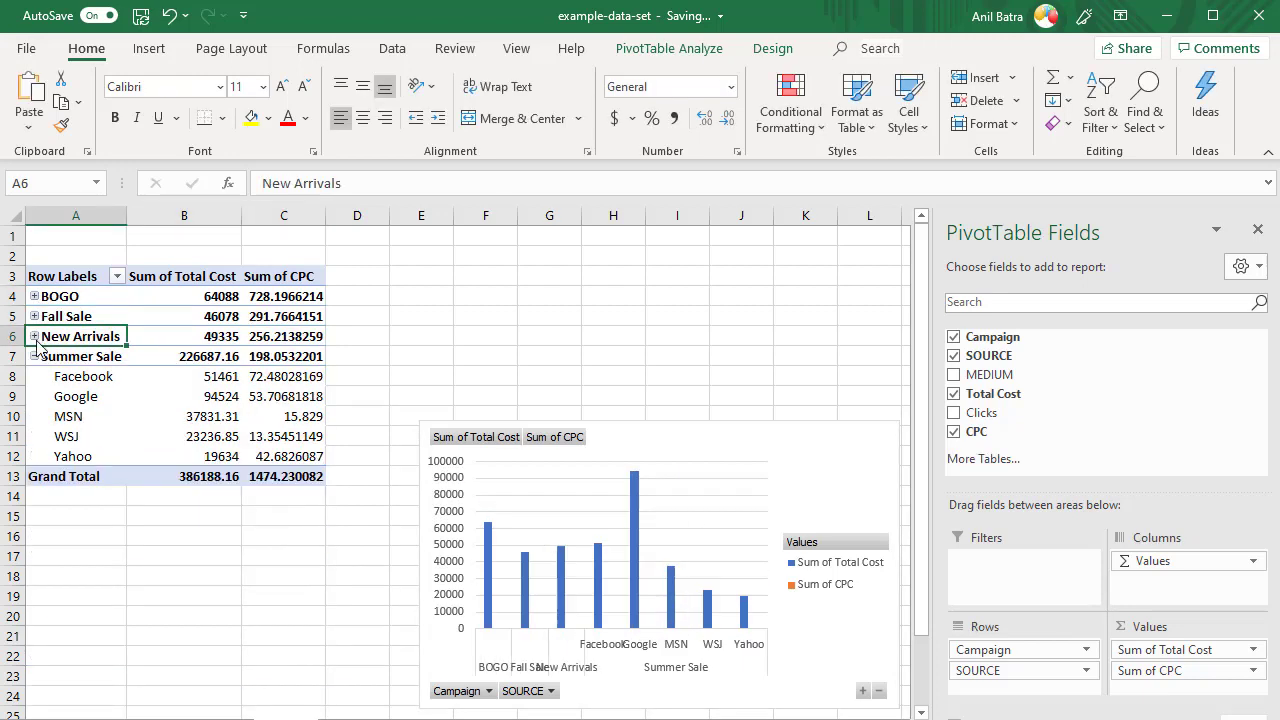
pyautogui.click(34, 356)
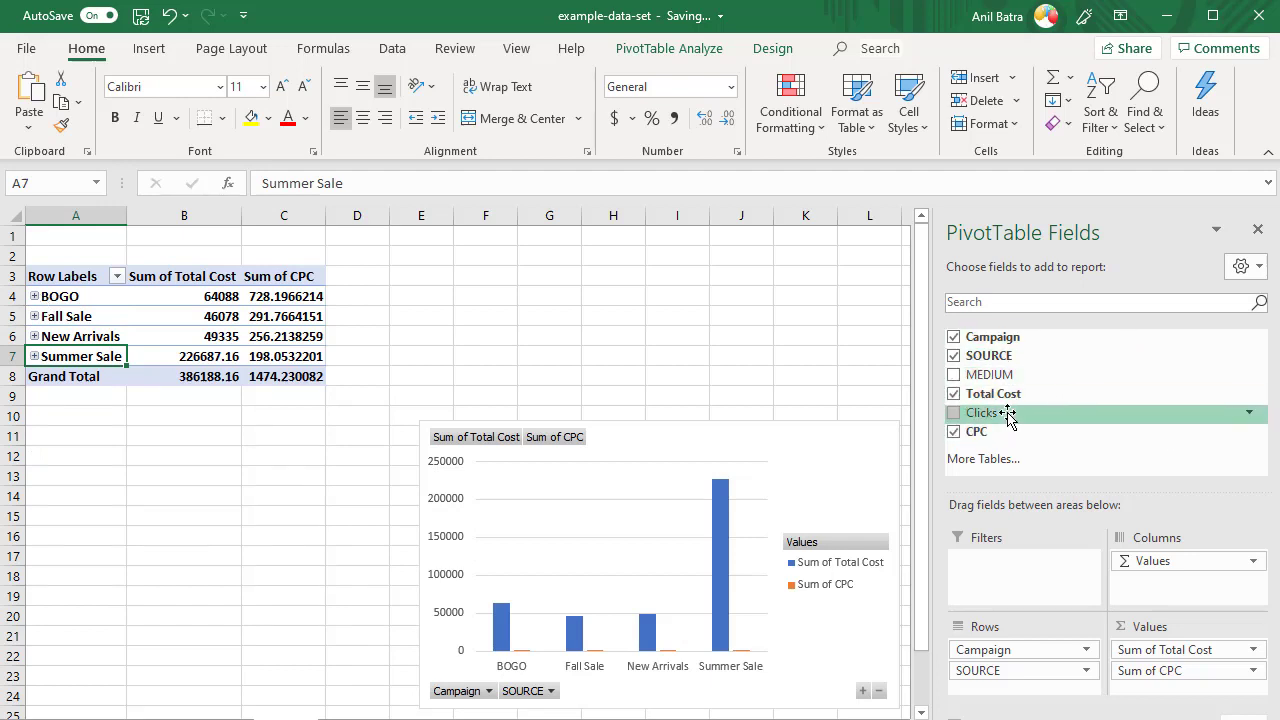
pyautogui.click(35, 297)
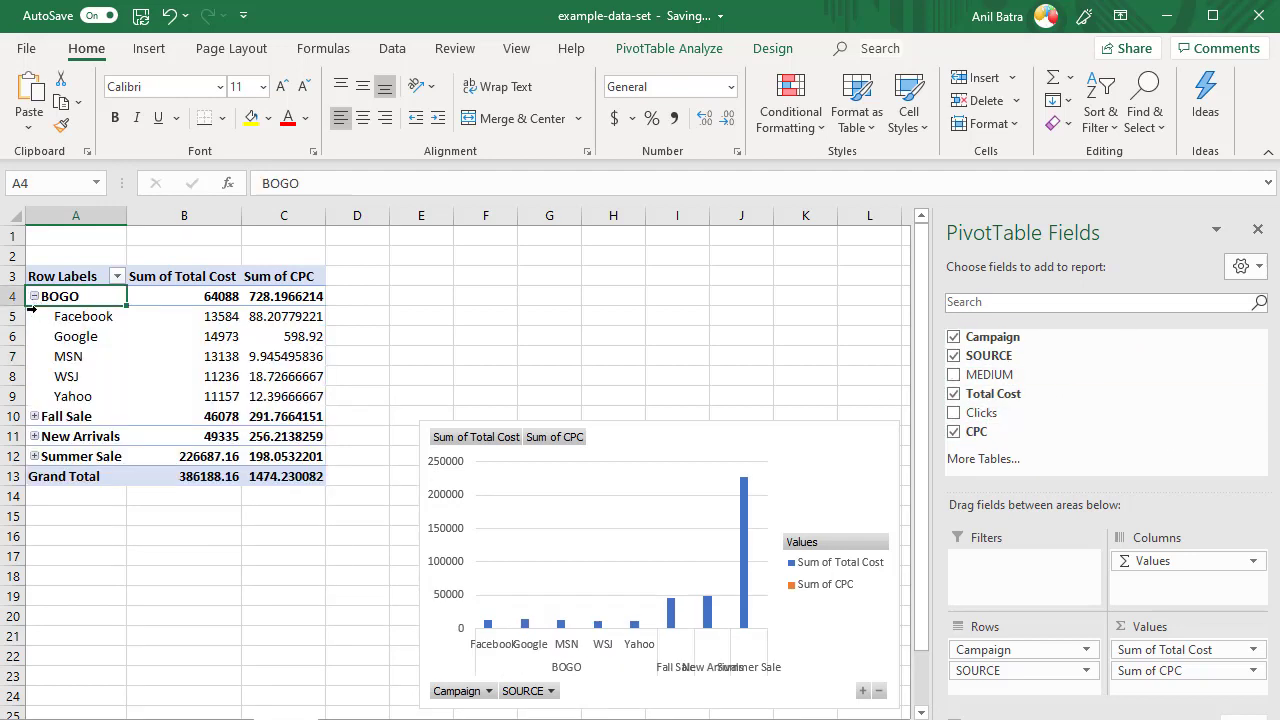
# - Nest MEDIUM under SOURCE, then collapse the report back to the four campaign totals
pyautogui.click(953, 375)
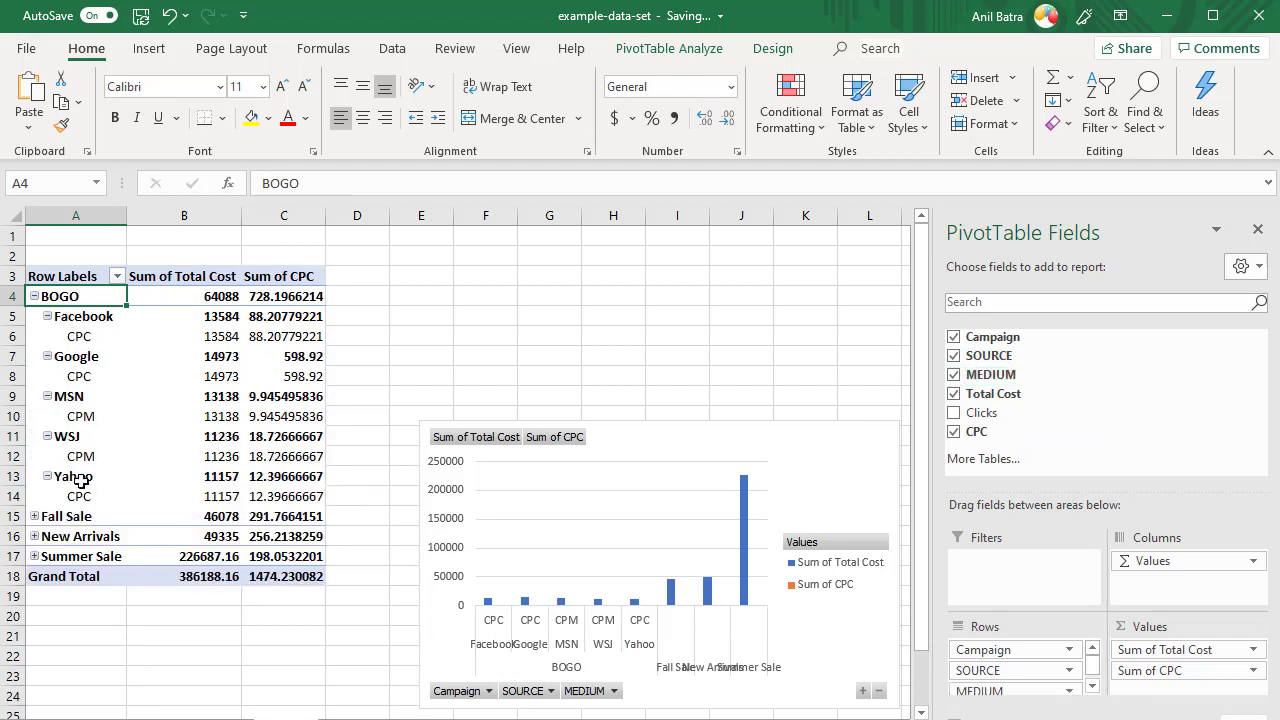
pyautogui.click(33, 516)
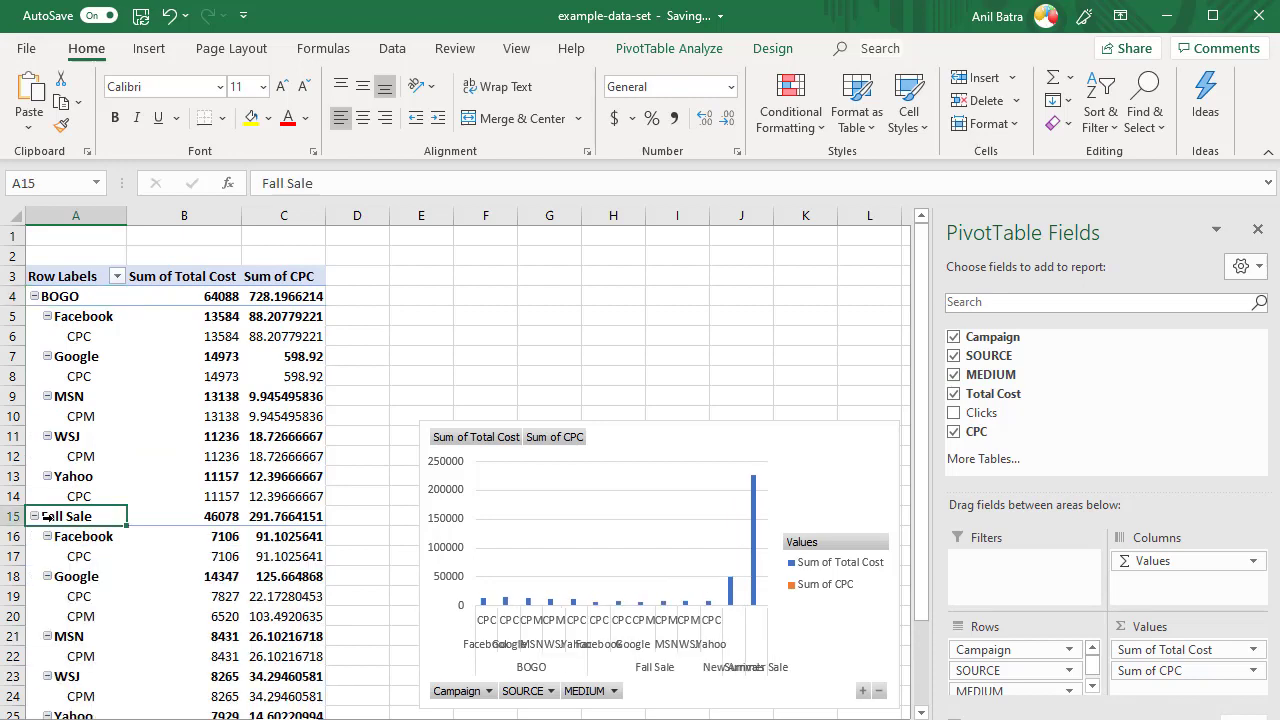
pyautogui.scroll(-4, 146, 470)
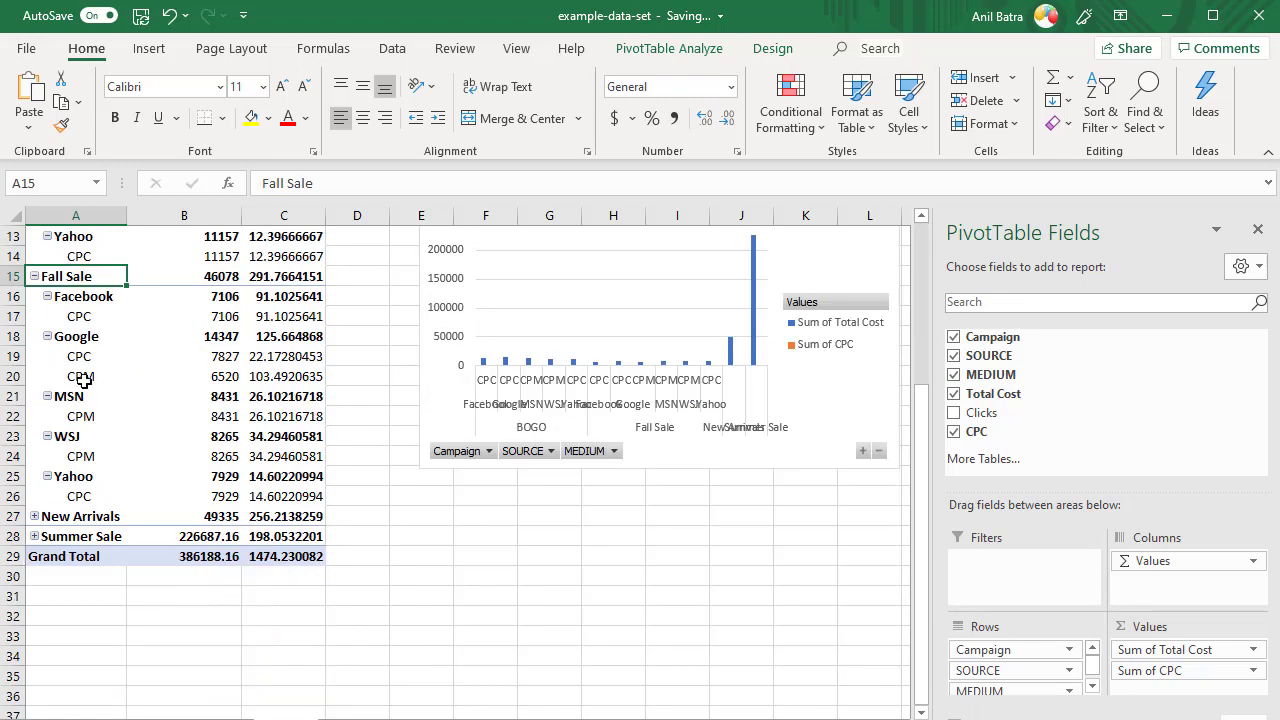
pyautogui.scroll(4, 514, 527)
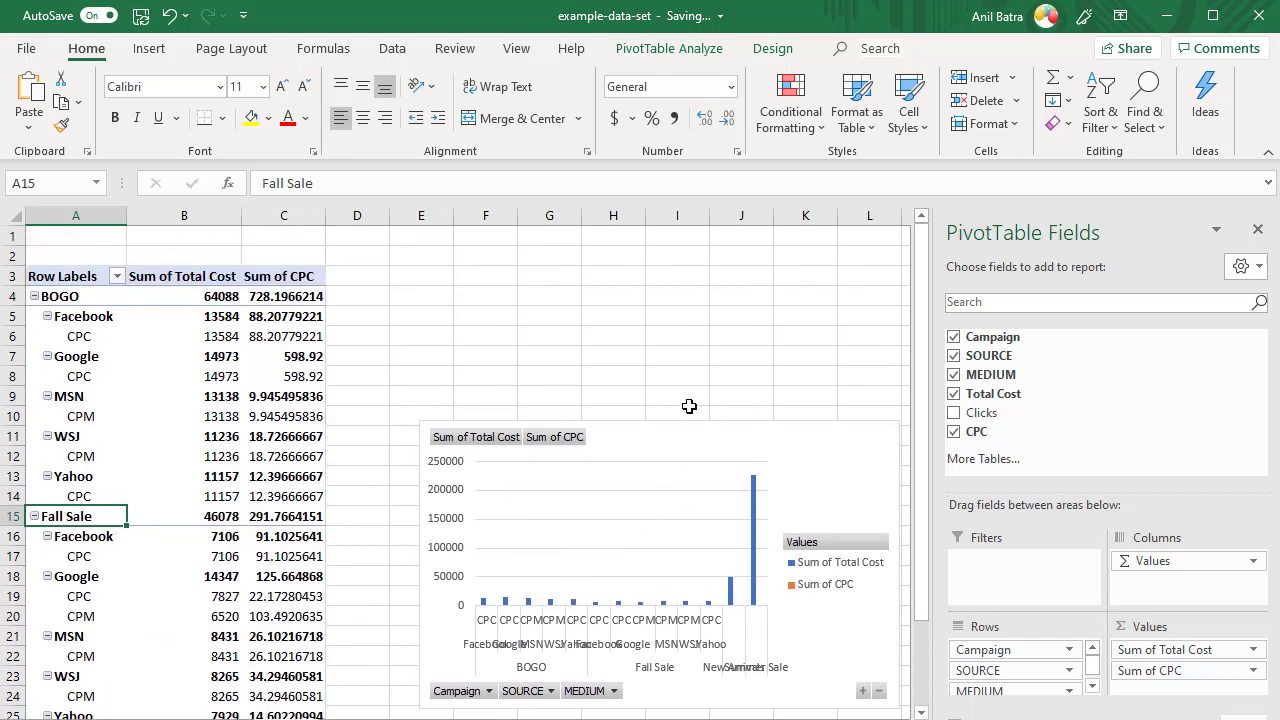
pyautogui.hotkey('ctrl', 'z')
pyautogui.hotkey('ctrl', 'z')
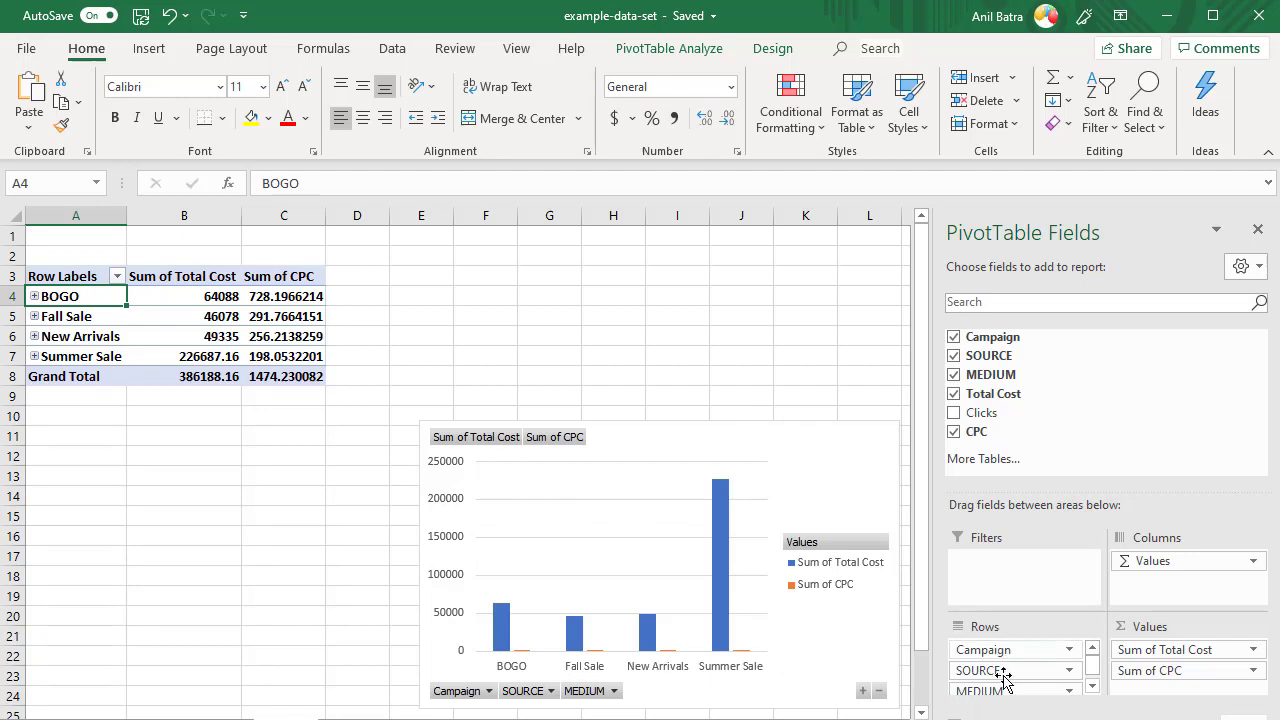
pyautogui.scroll(-1, 1006, 675)
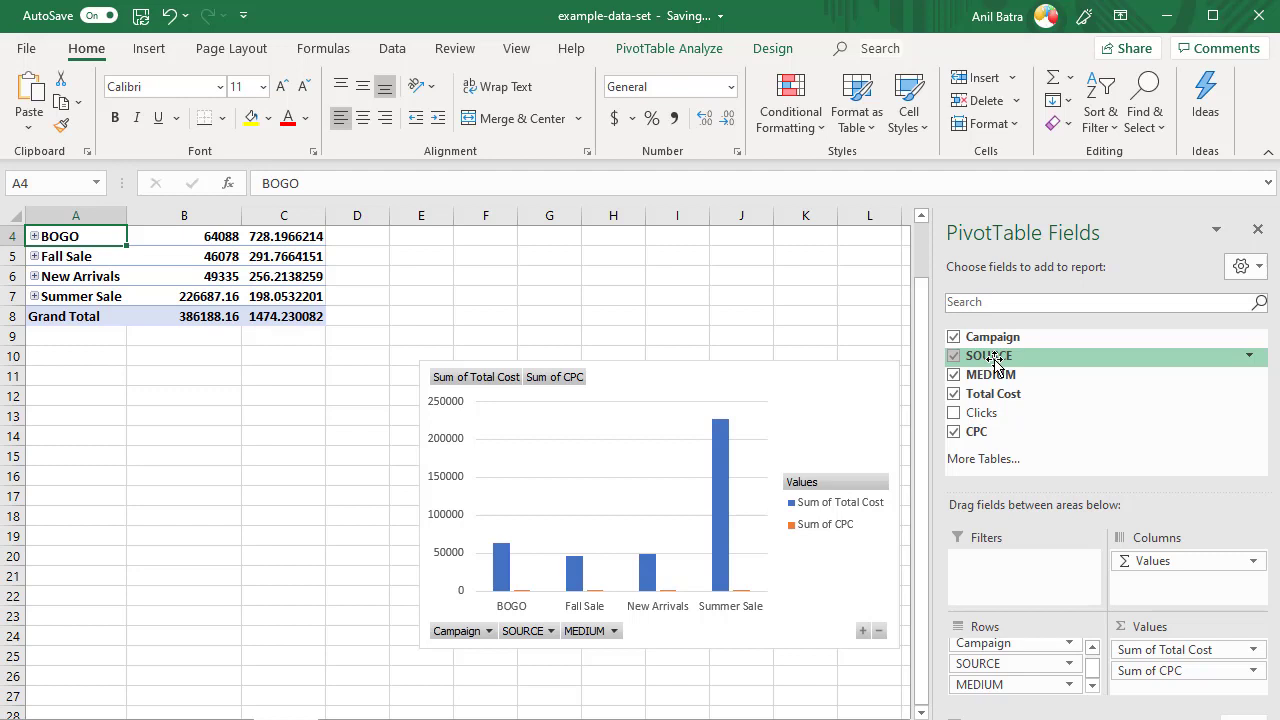
# - Move SOURCE into the Filters area, leaving Campaign and MEDIUM as the row fields
pyautogui.moveTo(993, 363); pyautogui.dragTo(985, 568)
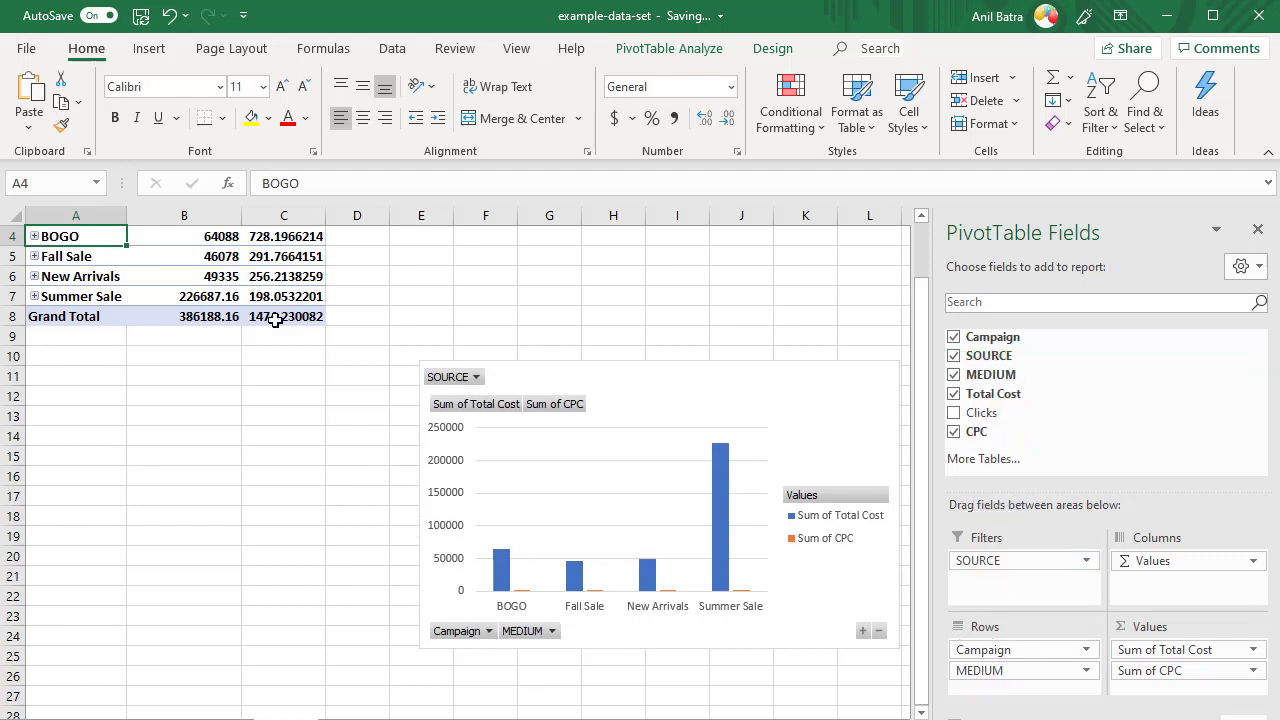
pyautogui.scroll(1, 271, 400)
pyautogui.click(415, 541)
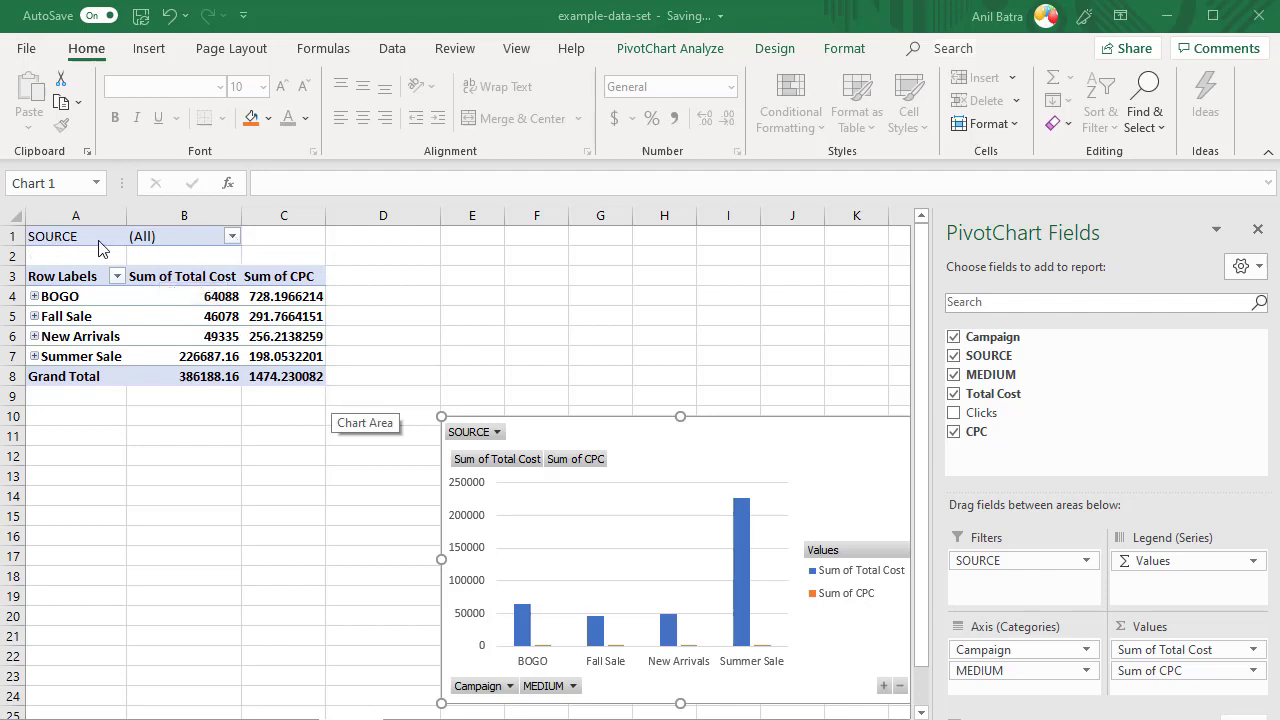
# - Filter the SOURCE report filter to Google only, bringing the total to 134472
pyautogui.click(231, 240)
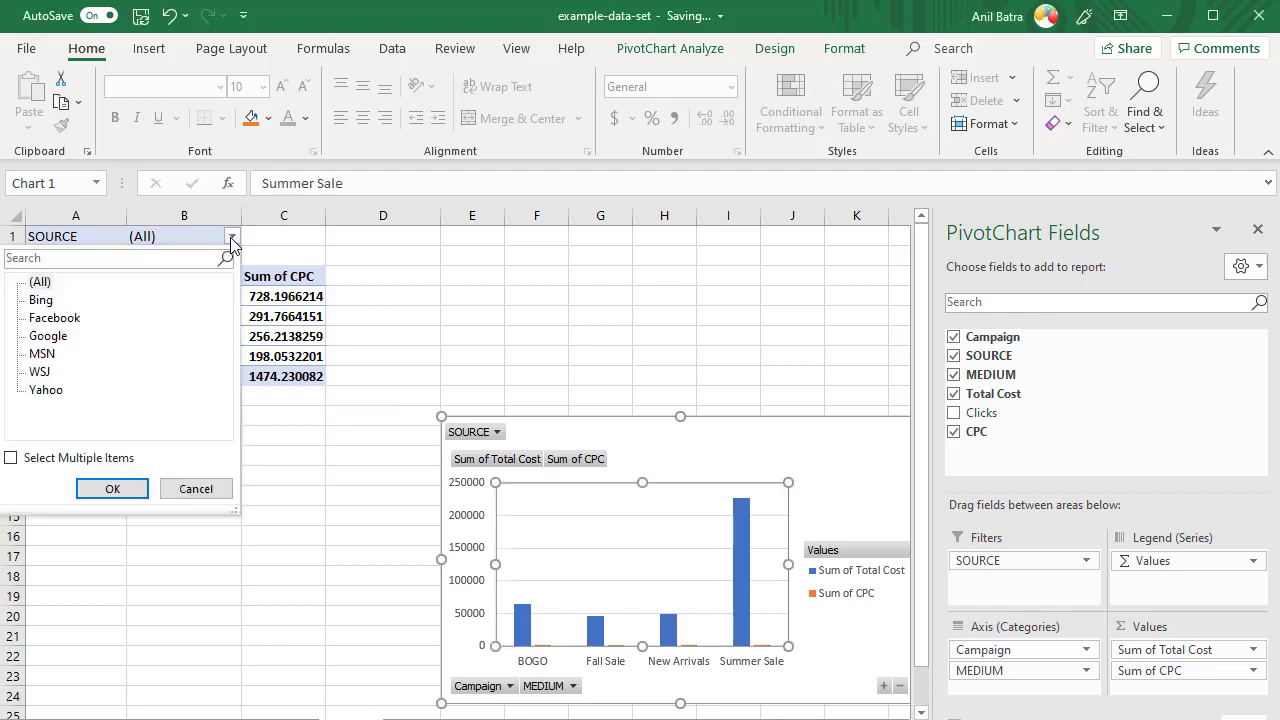
pyautogui.click(55, 338)
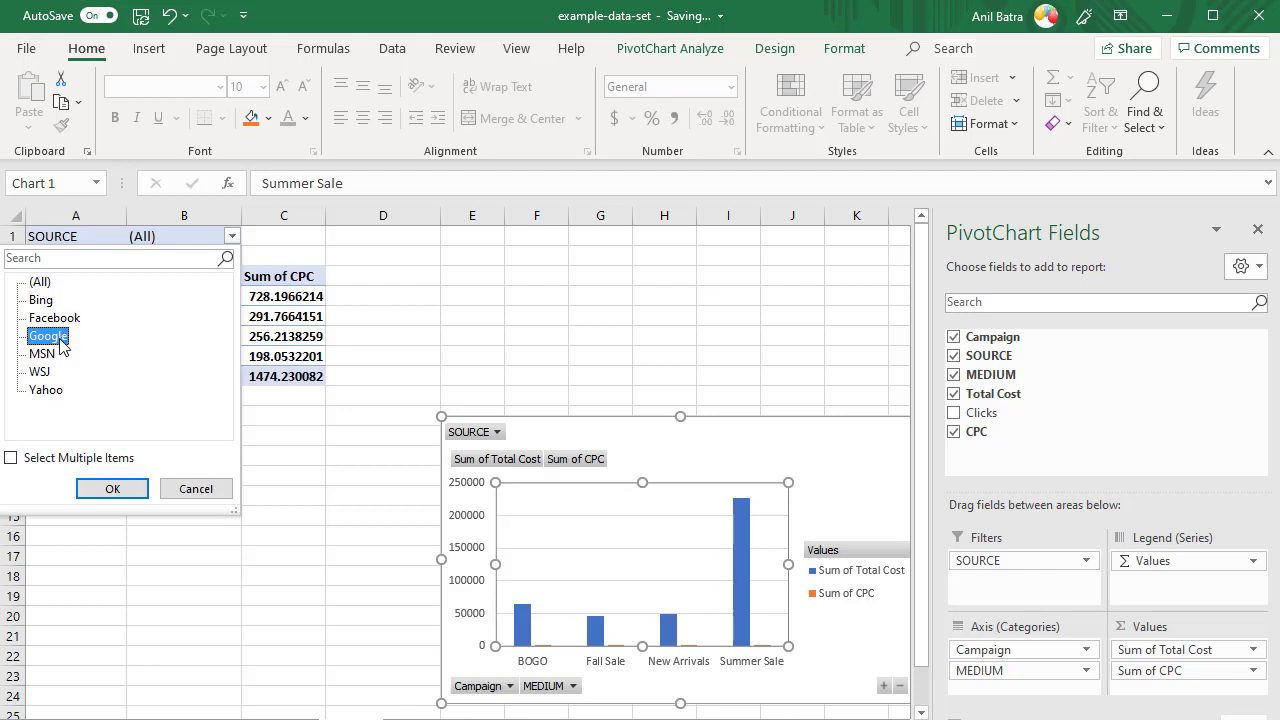
pyautogui.click(40, 472)
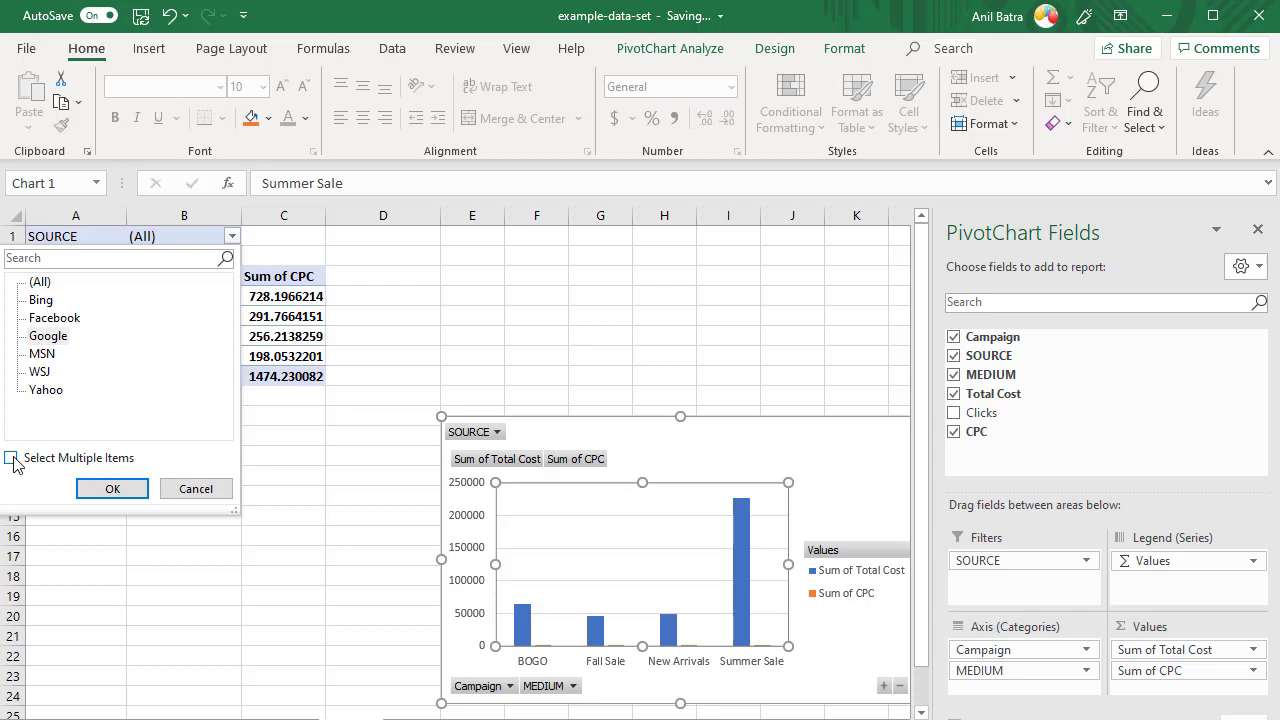
pyautogui.click(57, 340)
pyautogui.click(112, 488)
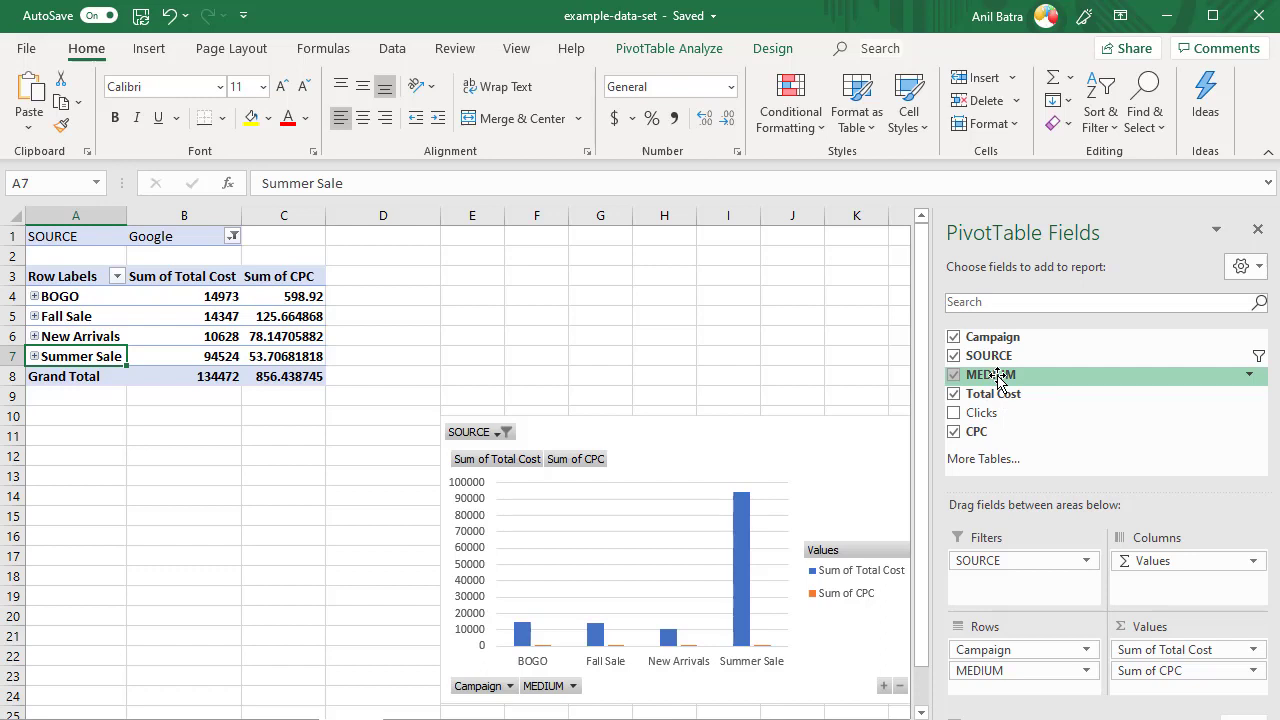
pyautogui.moveTo(997, 380); pyautogui.dragTo(968, 588)
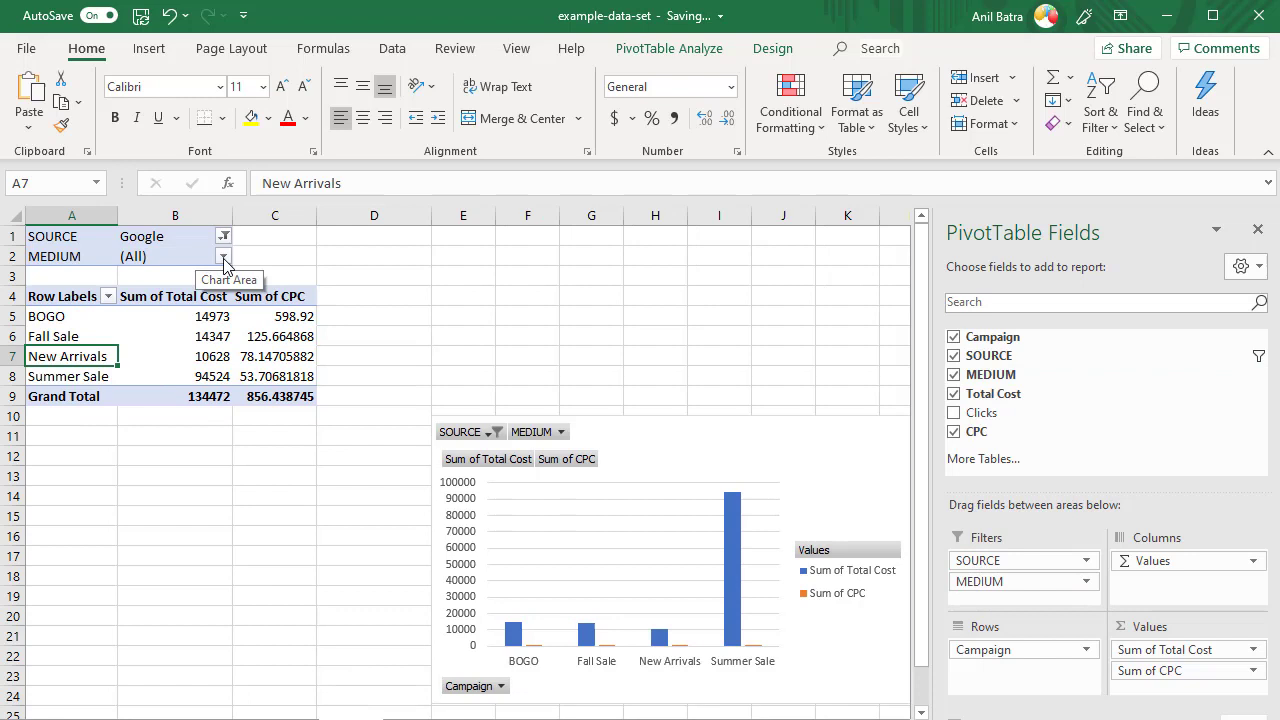
pyautogui.click(169, 15)
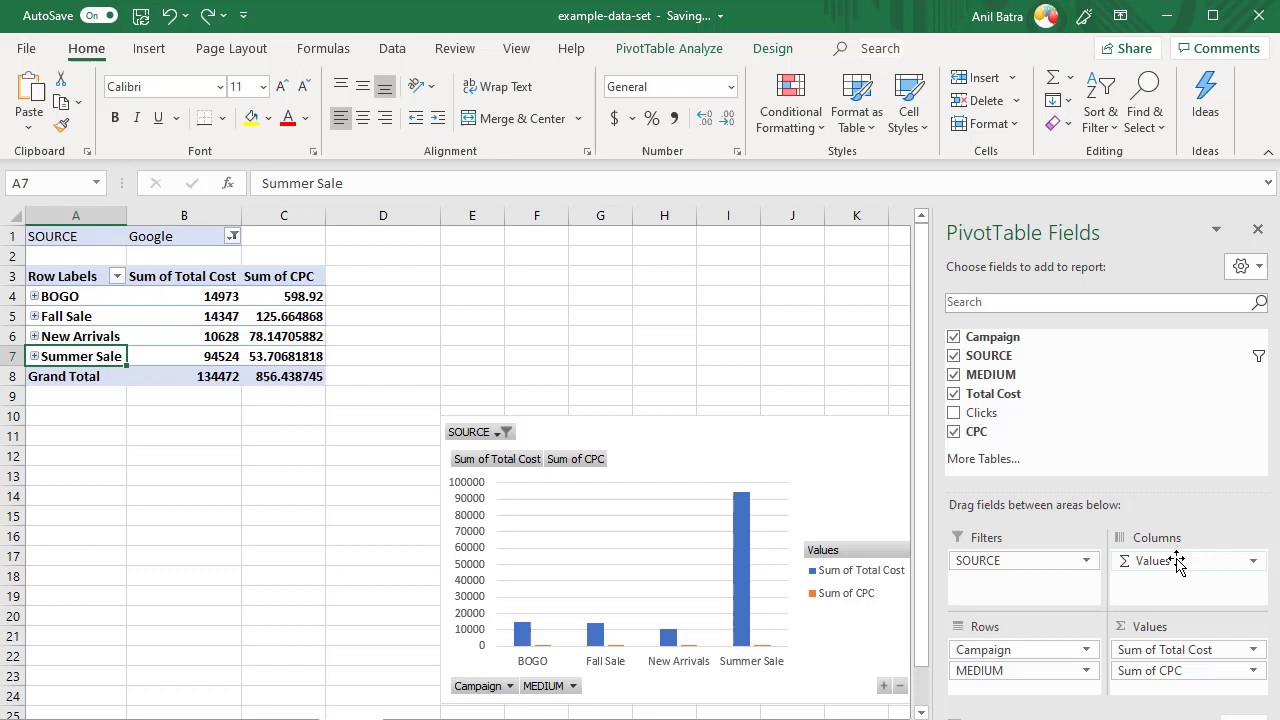
pyautogui.moveTo(1176, 562); pyautogui.dragTo(975, 697)
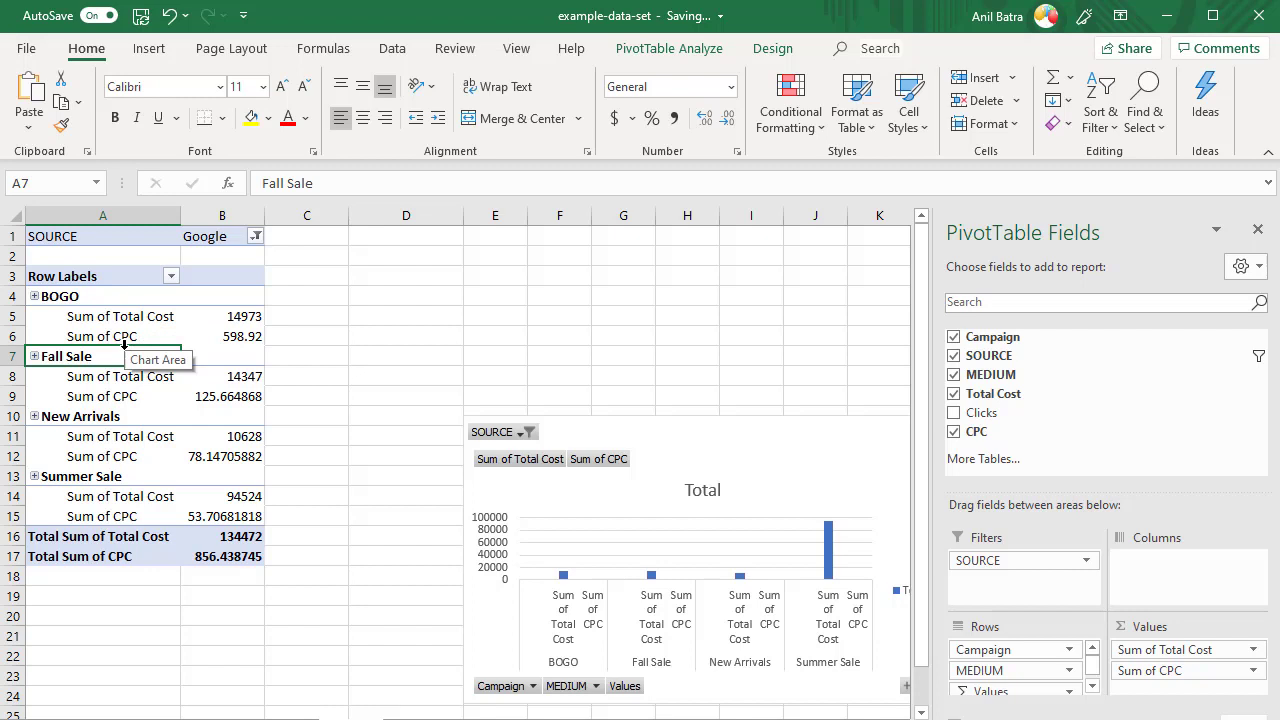
pyautogui.click(171, 20)
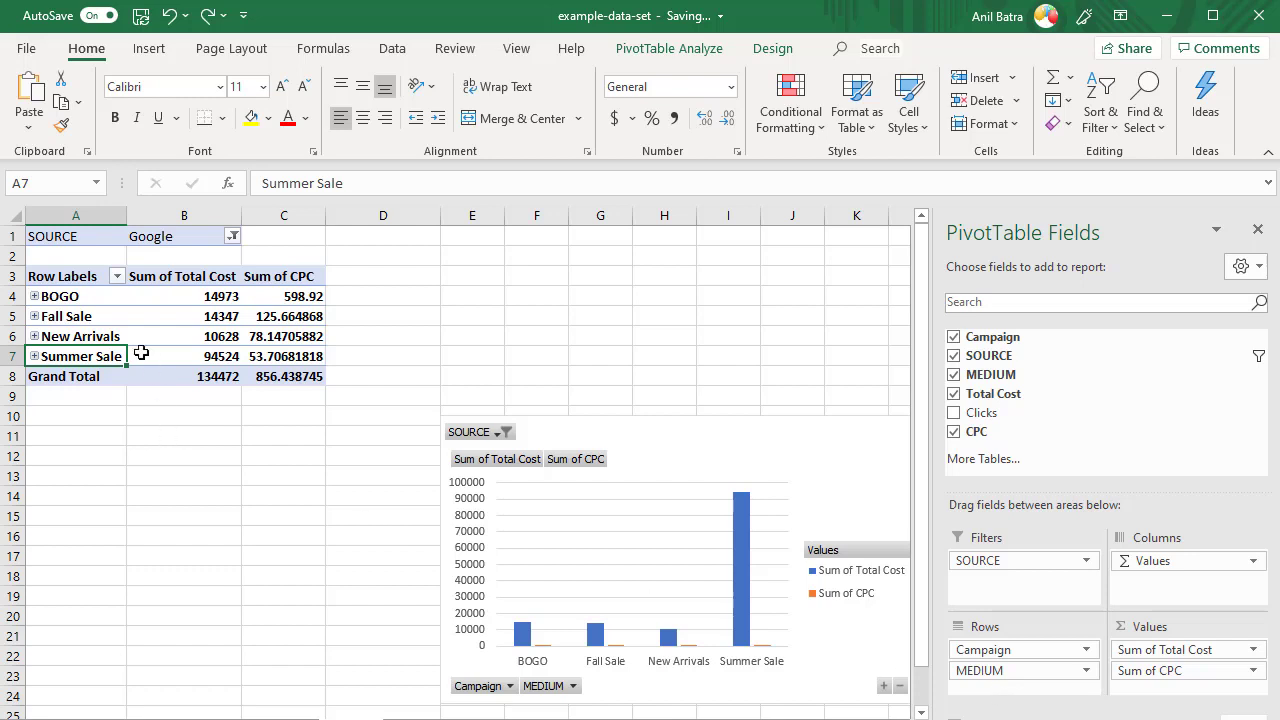
# - Expand BOGO into its CPC and CPM mediums, briefly nesting SOURCE under MEDIUM before returning it to Filters
pyautogui.click(34, 297)
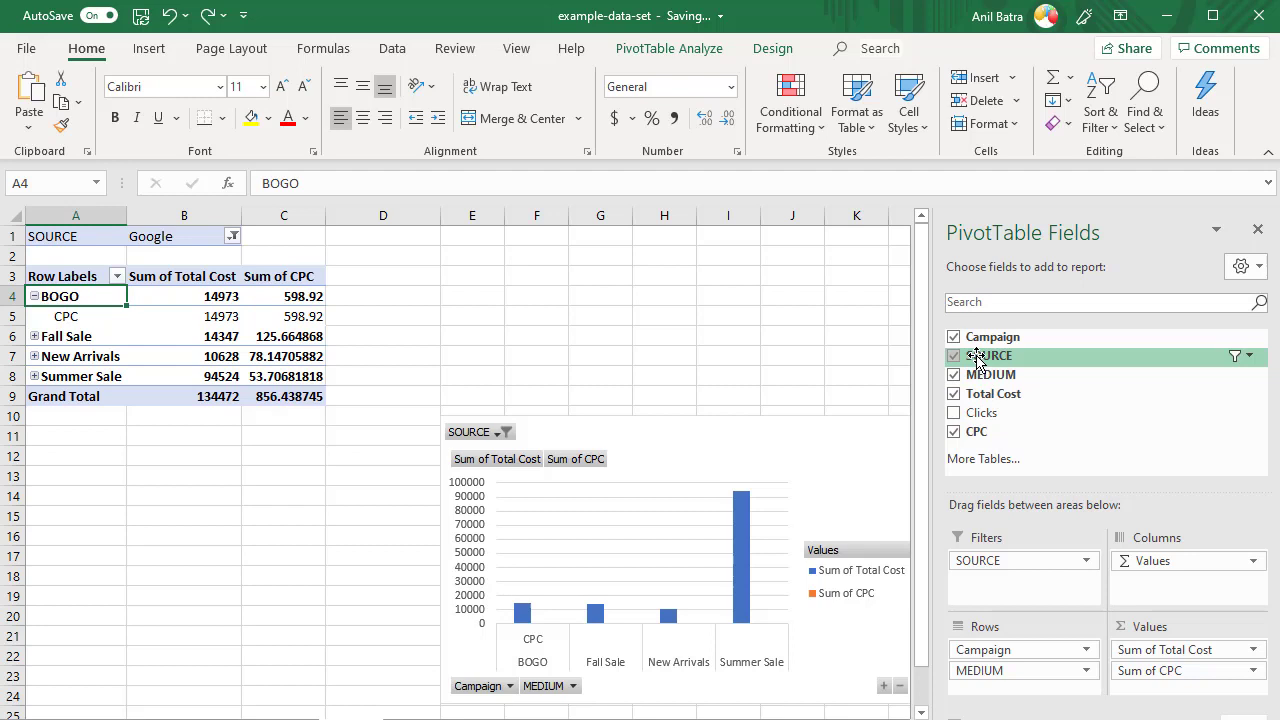
pyautogui.moveTo(979, 362); pyautogui.dragTo(993, 694)
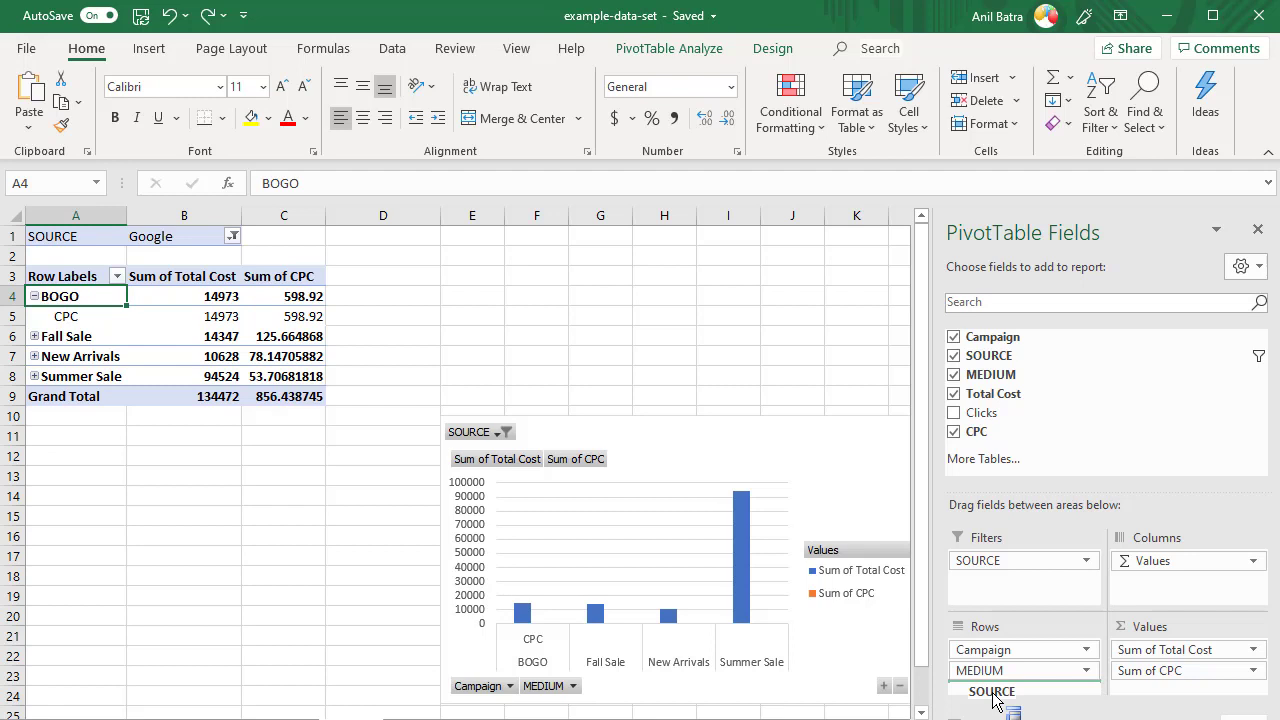
pyautogui.moveTo(996, 703)
pyautogui.mouseDown()
pyautogui.moveTo(1000, 588)
pyautogui.moveTo(990, 698)
pyautogui.mouseUp()
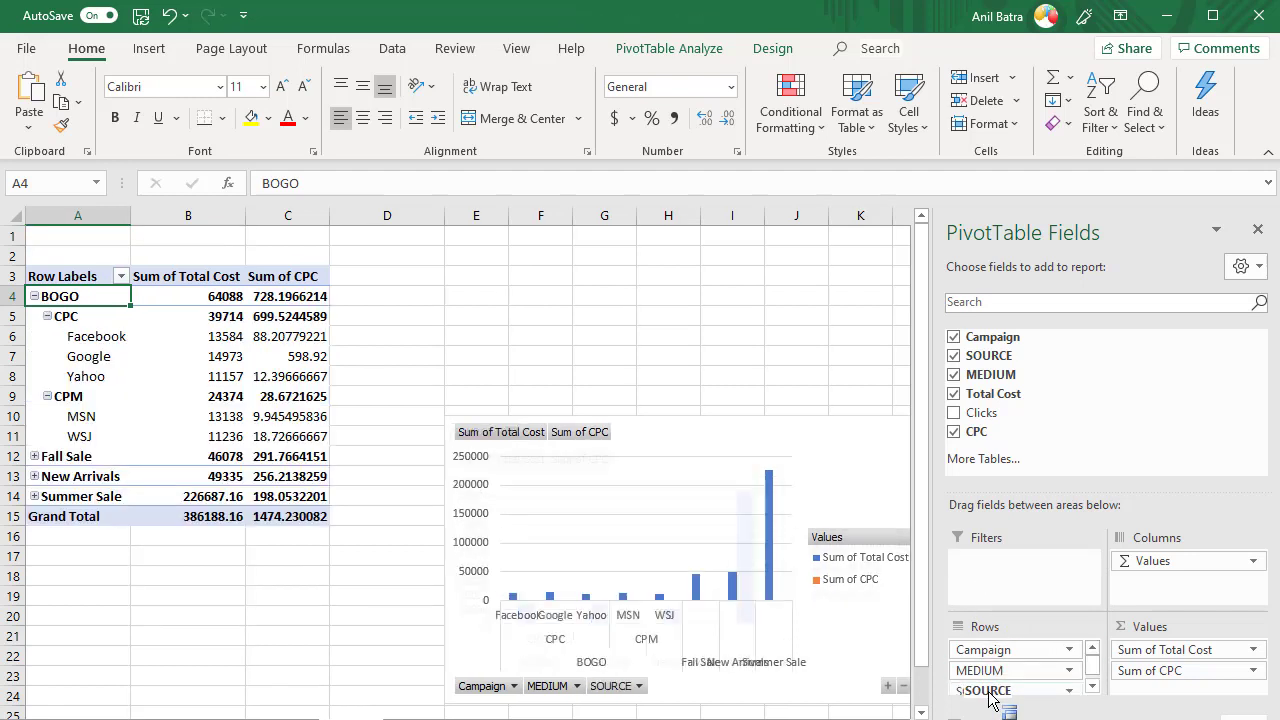
pyautogui.click(1092, 686)
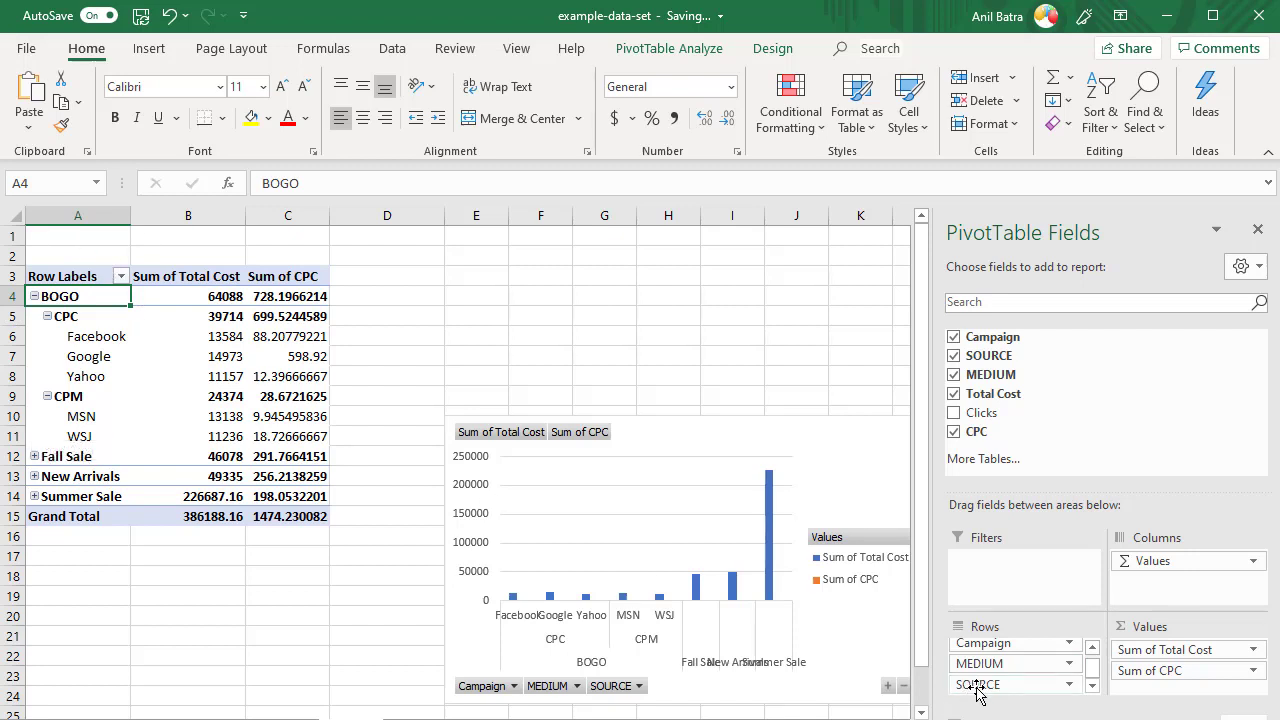
pyautogui.moveTo(977, 688); pyautogui.dragTo(990, 588)
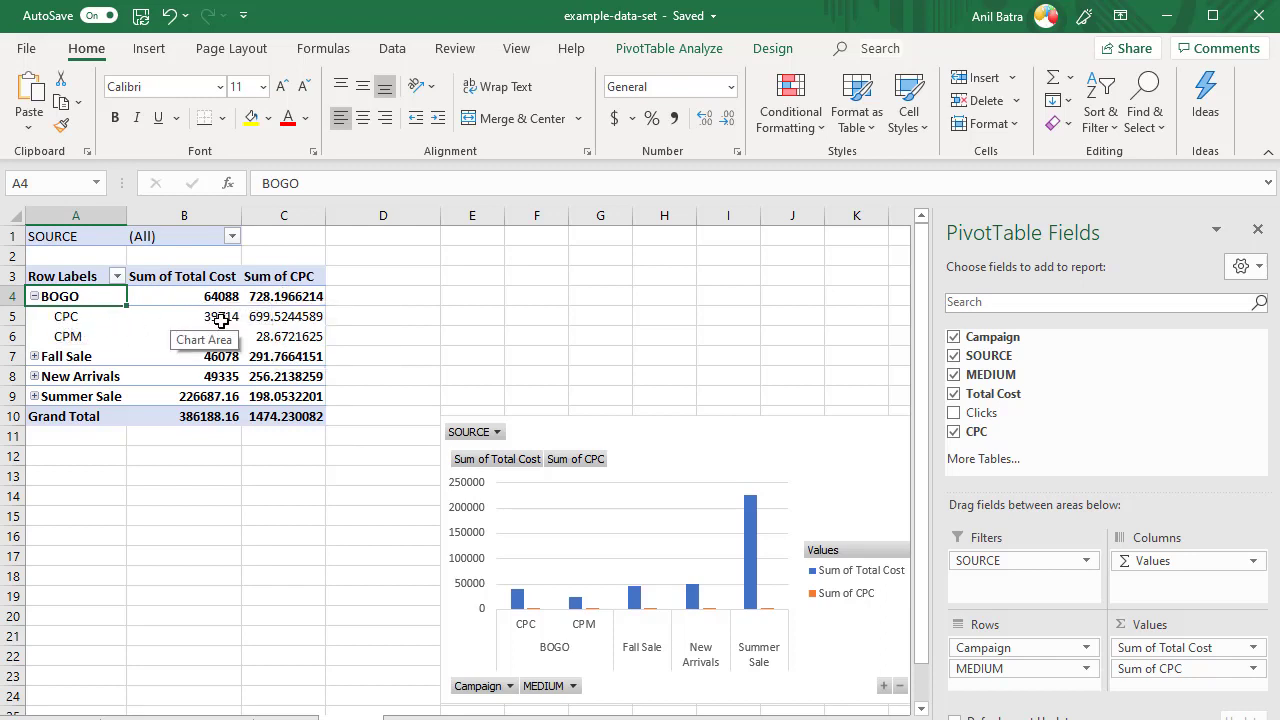
# - Expand Fall Sale into its CPC (22862) and CPM (23216) medium rows
pyautogui.moveTo(220, 320)
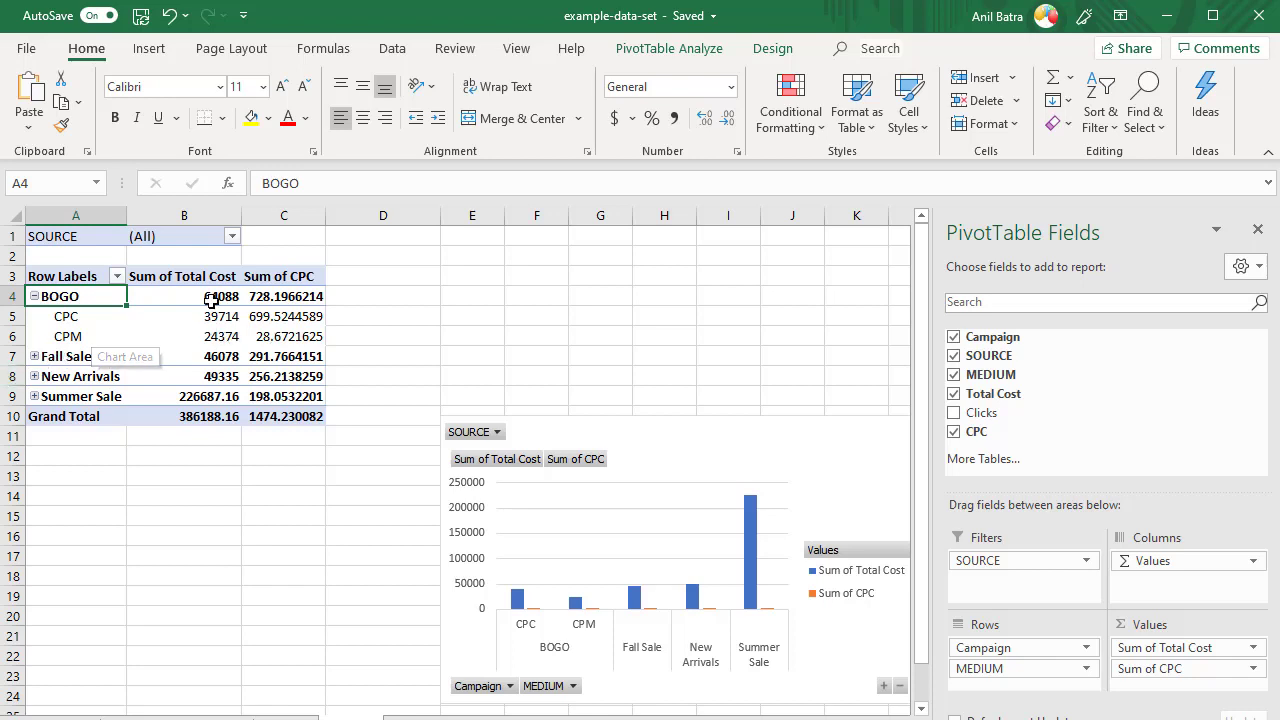
pyautogui.click(34, 357)
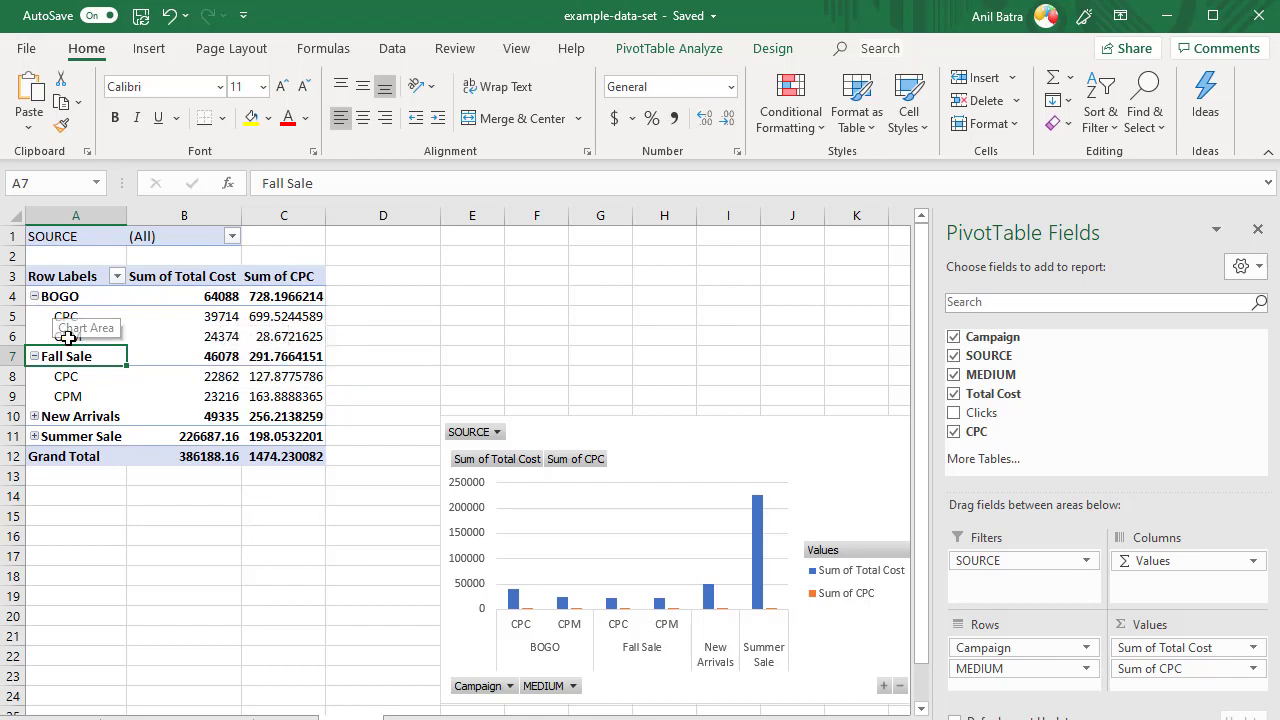
pyautogui.click(11, 316)
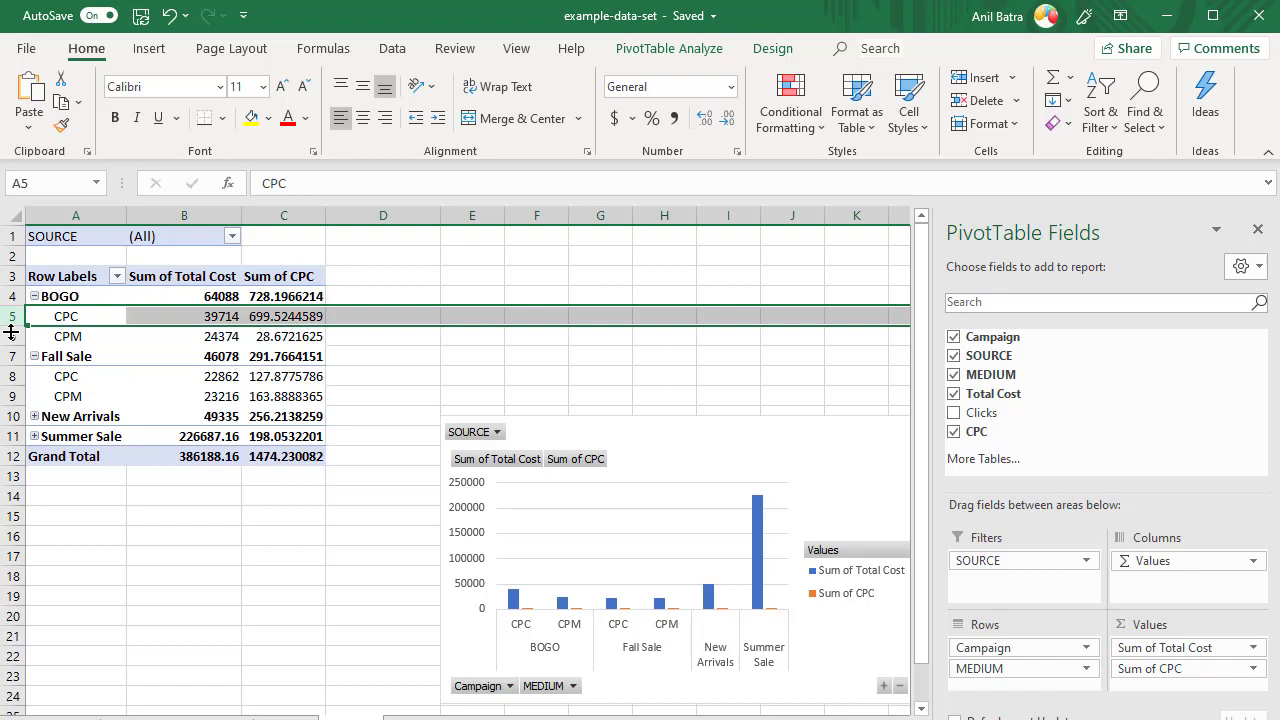
# - Collapse and re-expand the BOGO group, then check its CPC and CPM values in C5 and C6
pyautogui.moveTo(214, 296); pyautogui.dragTo(311, 297)
pyautogui.click(34, 296)
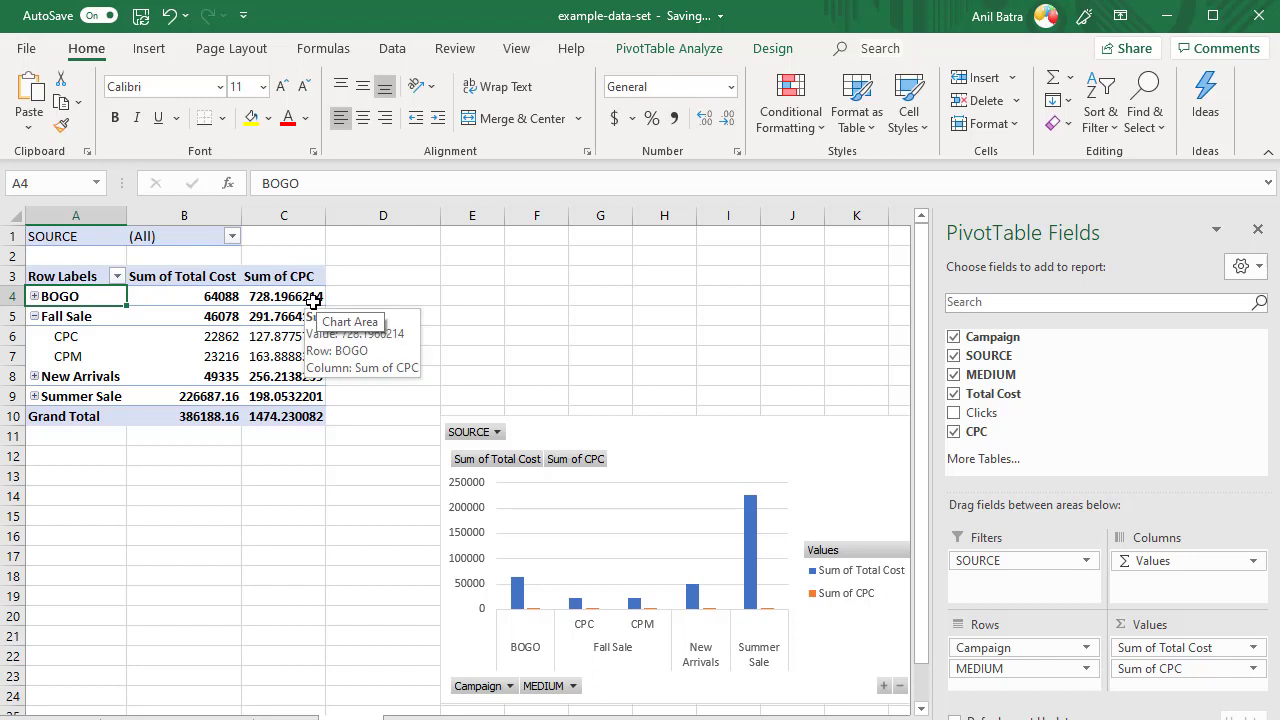
pyautogui.hotkey('alt', 'shift', '=')
pyautogui.press('Down')
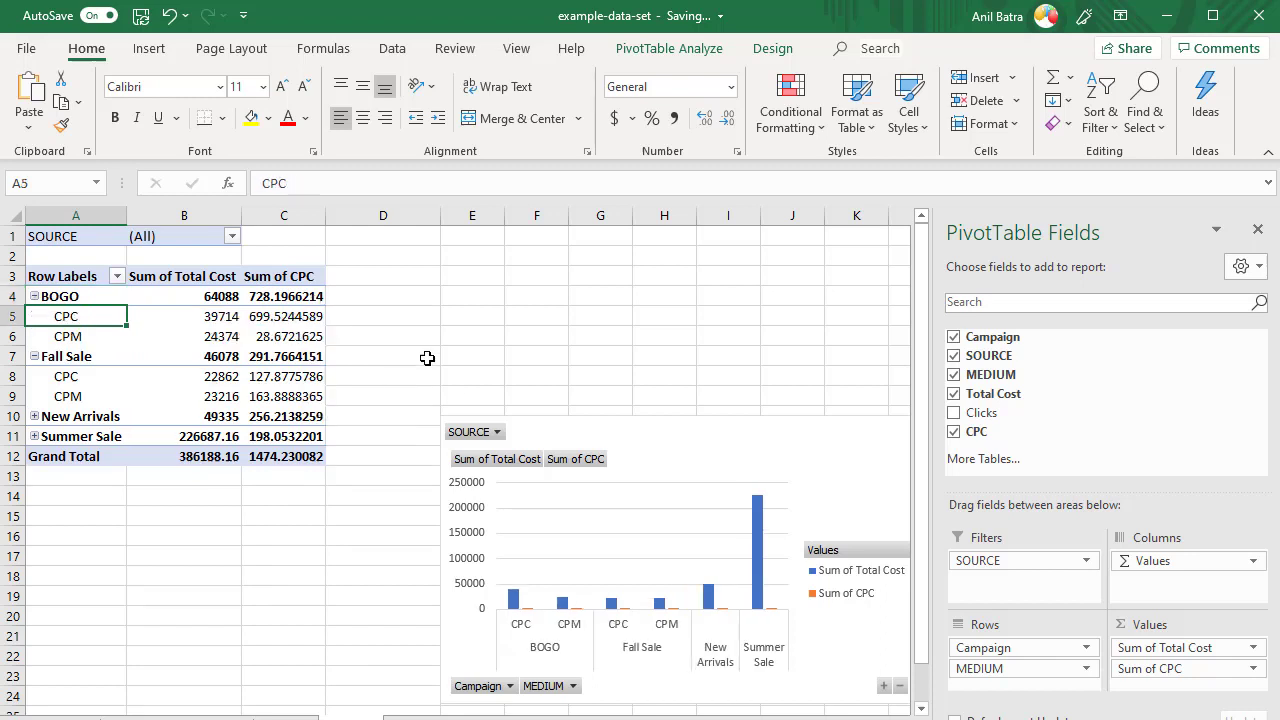
pyautogui.click(265, 322)
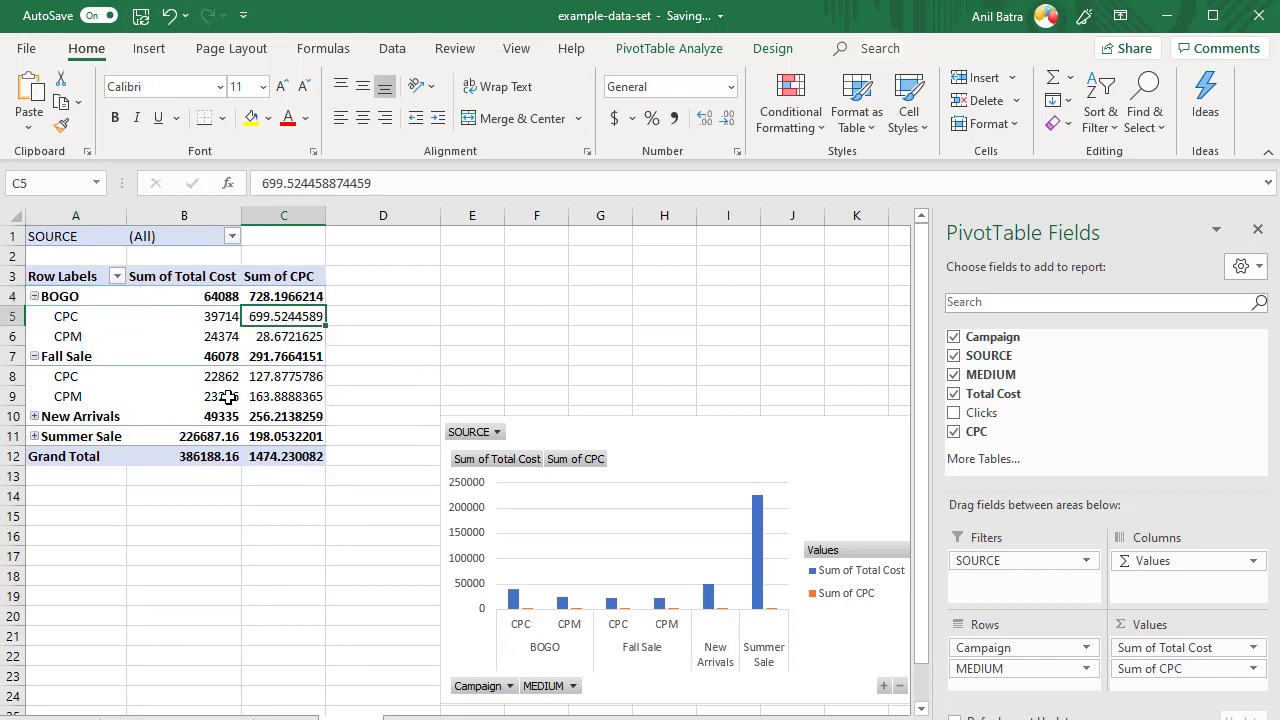
pyautogui.click(63, 338)
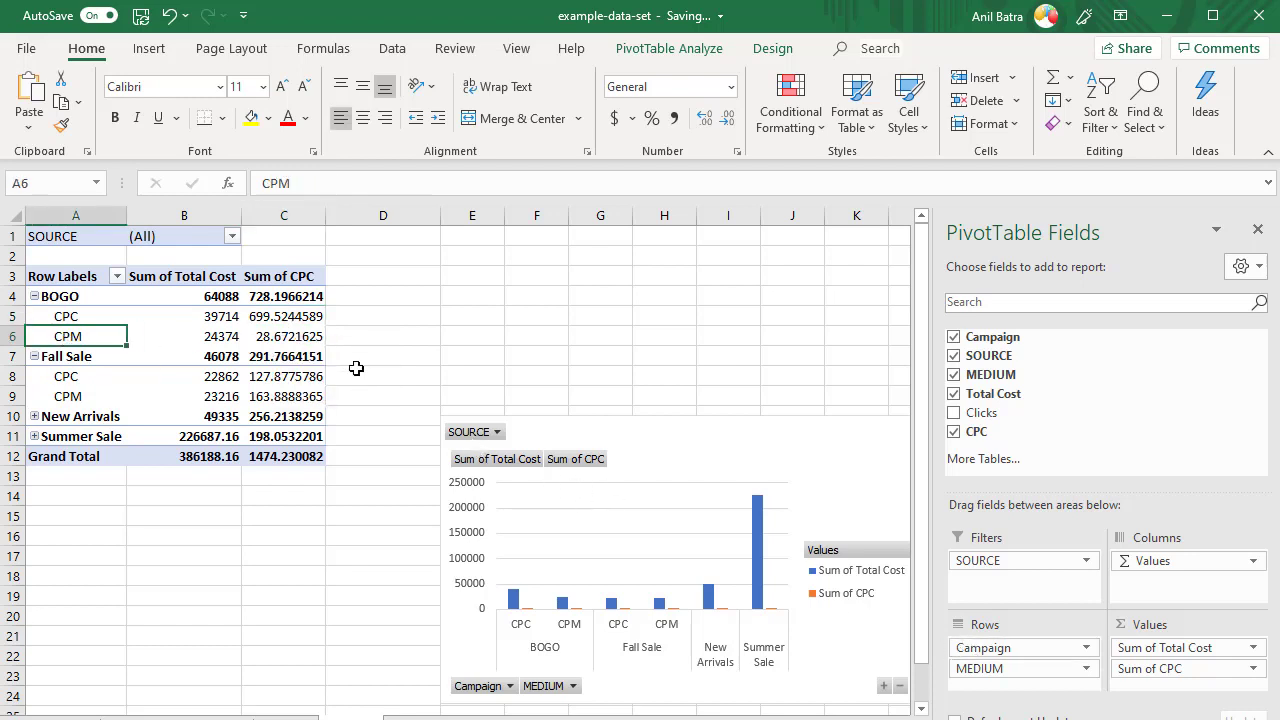
pyautogui.click(286, 337)
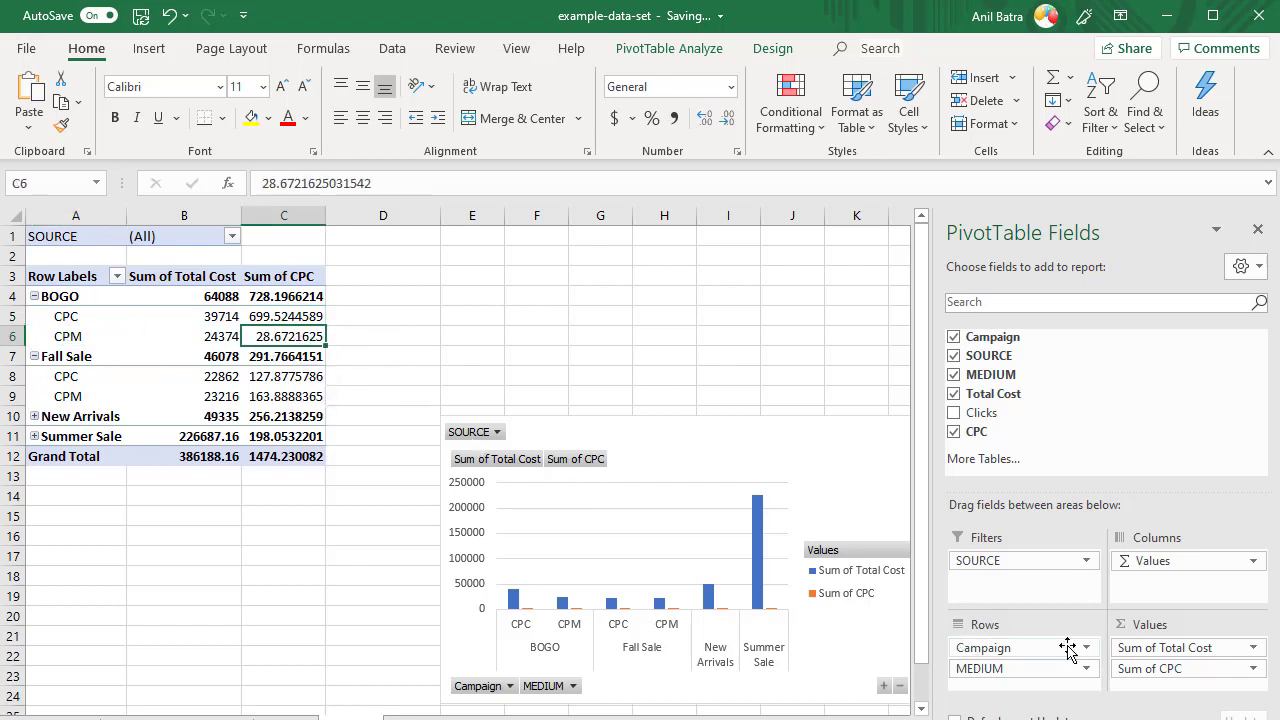
pyautogui.press('Up')
pyautogui.press('Up')
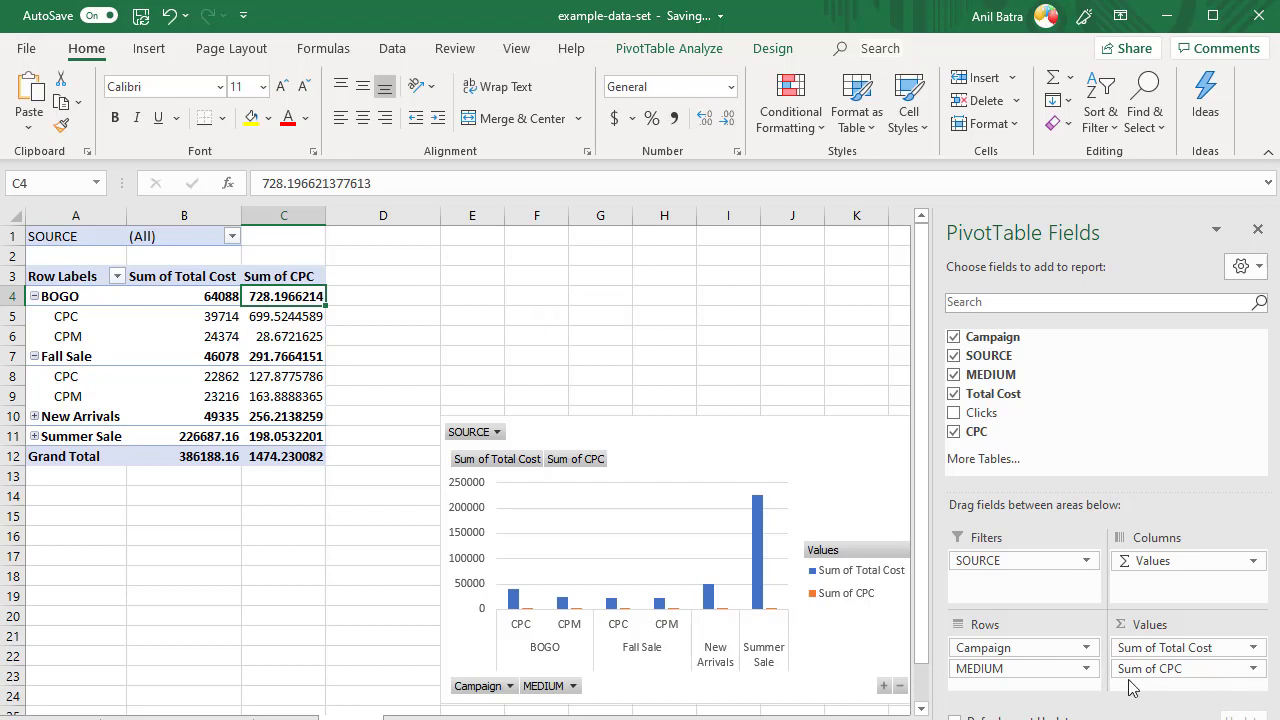
# - Summarise the CPC field by Average instead of Sum, giving a 70.20143249 grand total
pyautogui.click(1254, 670)
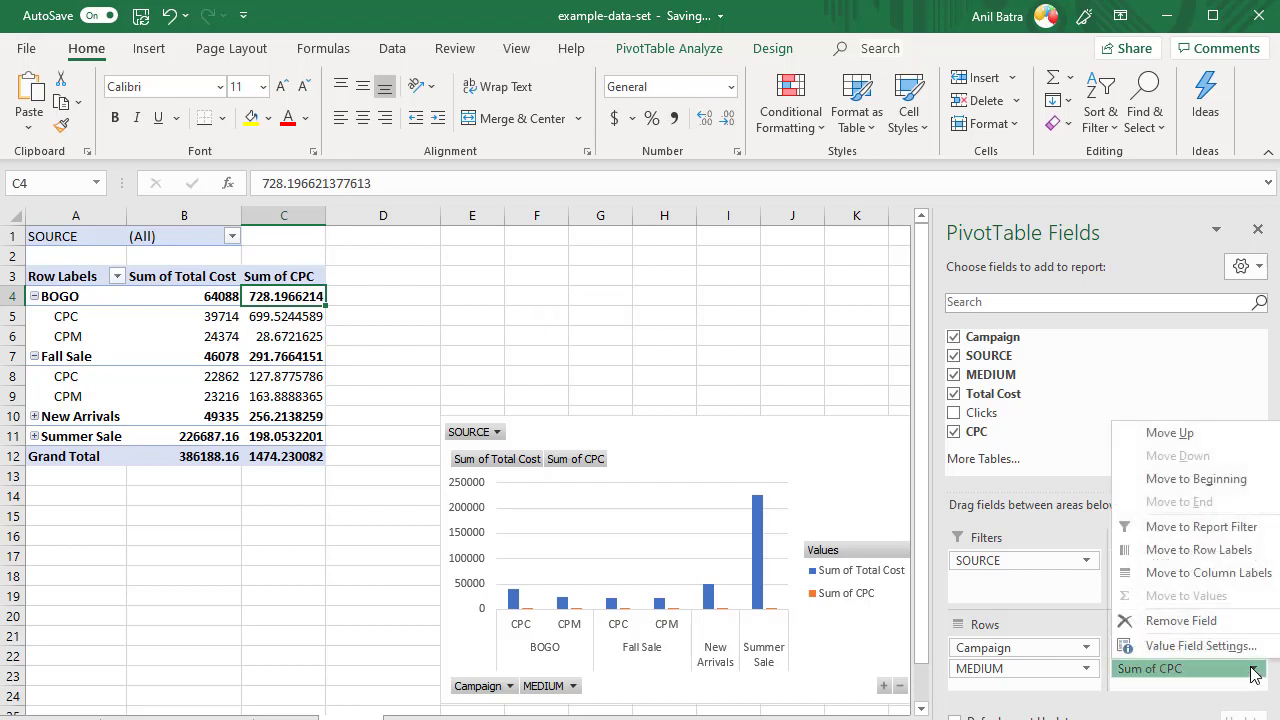
pyautogui.click(1175, 650)
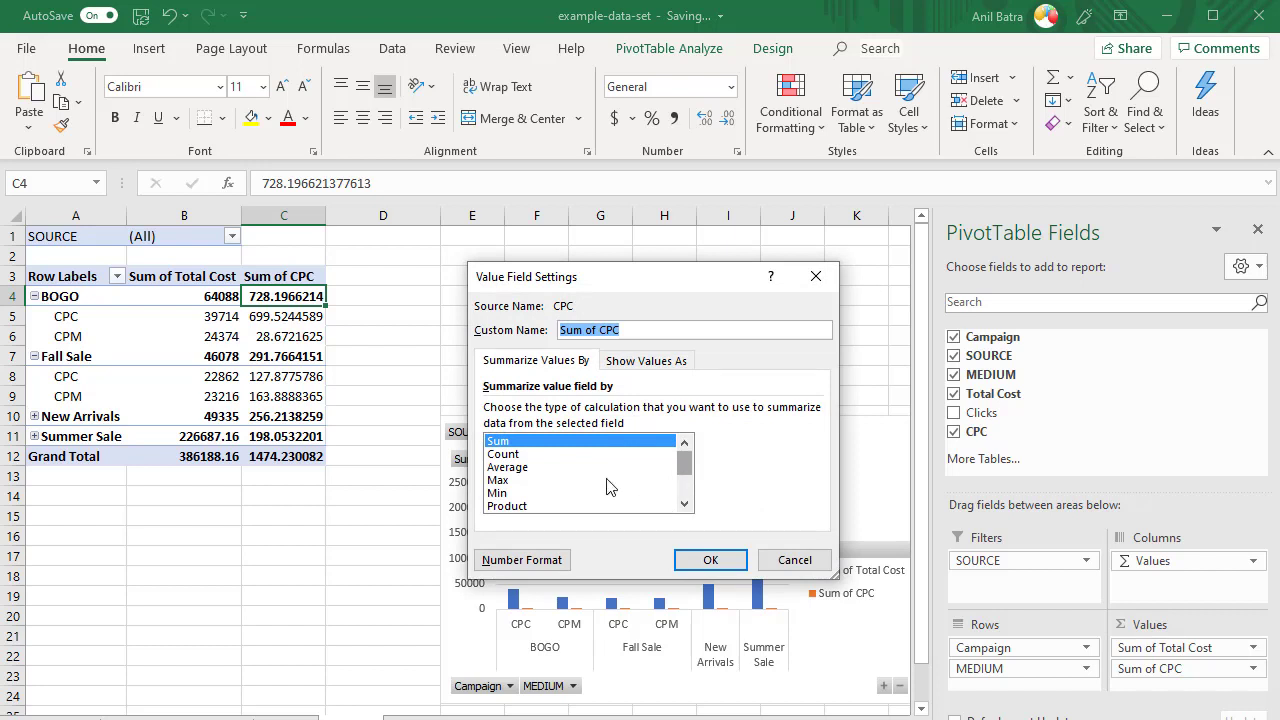
pyautogui.click(500, 467)
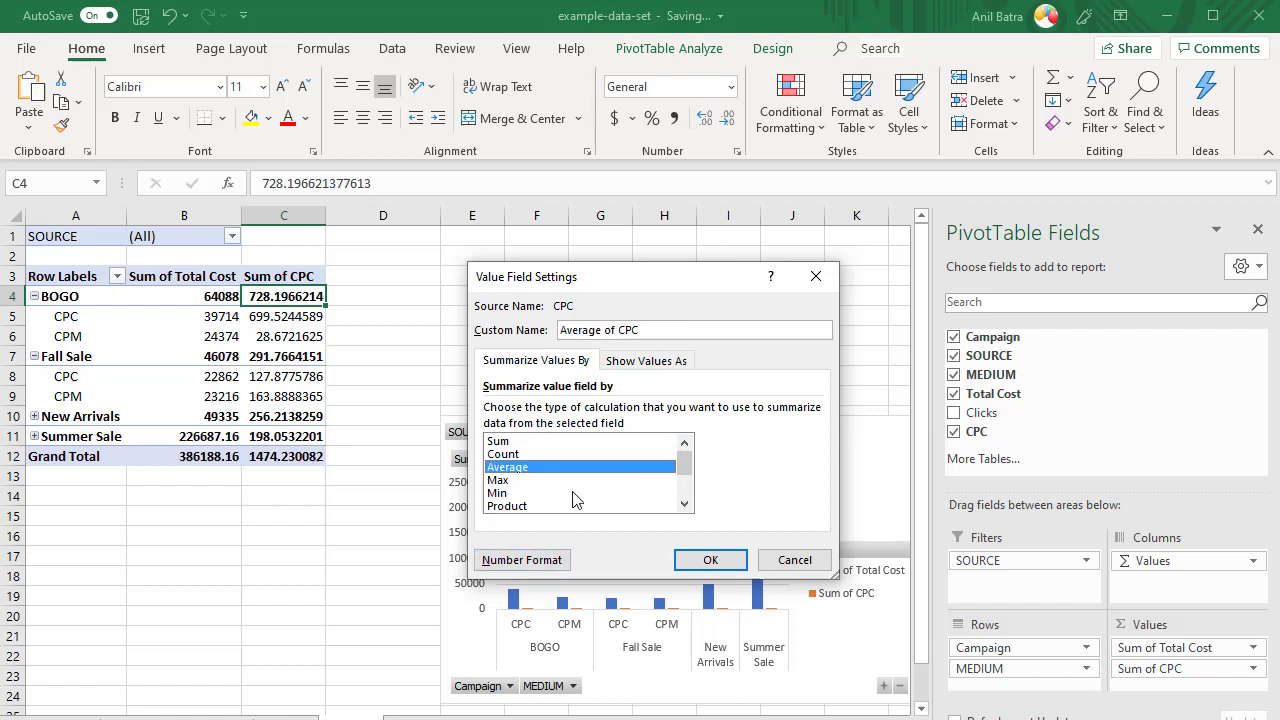
pyautogui.click(711, 565)
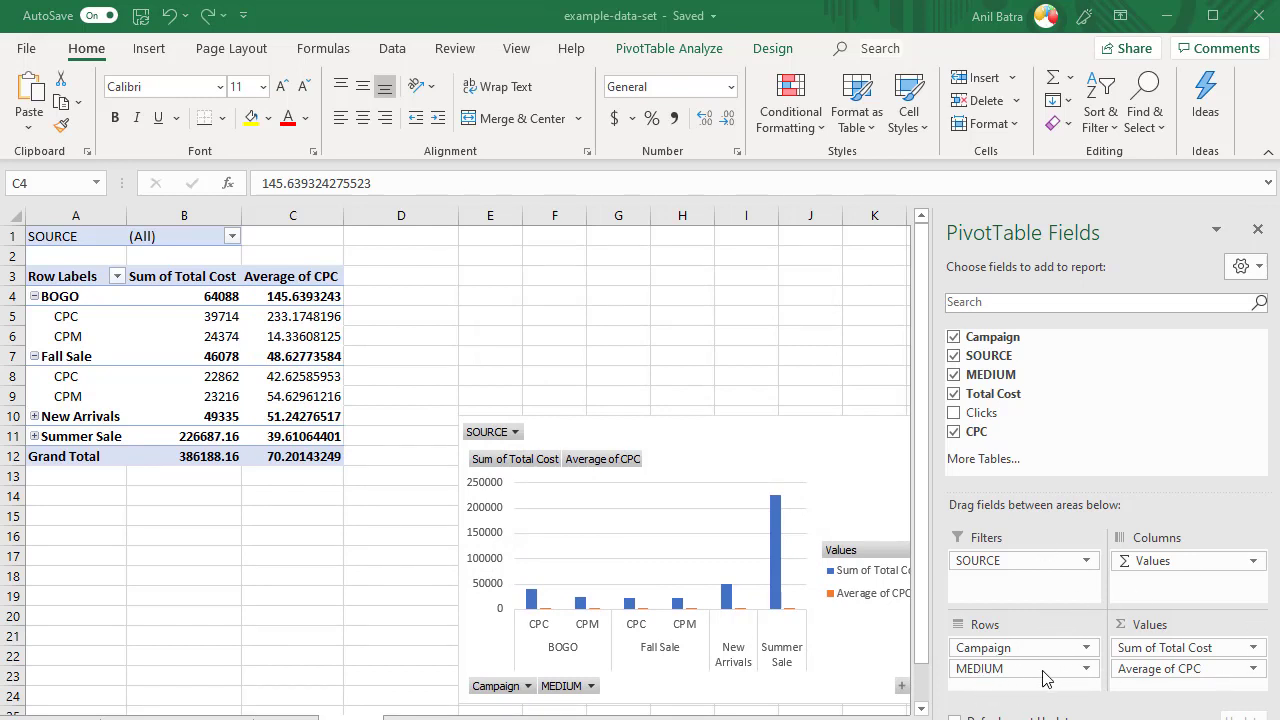
pyautogui.moveTo(1031, 670); pyautogui.dragTo(1091, 440)
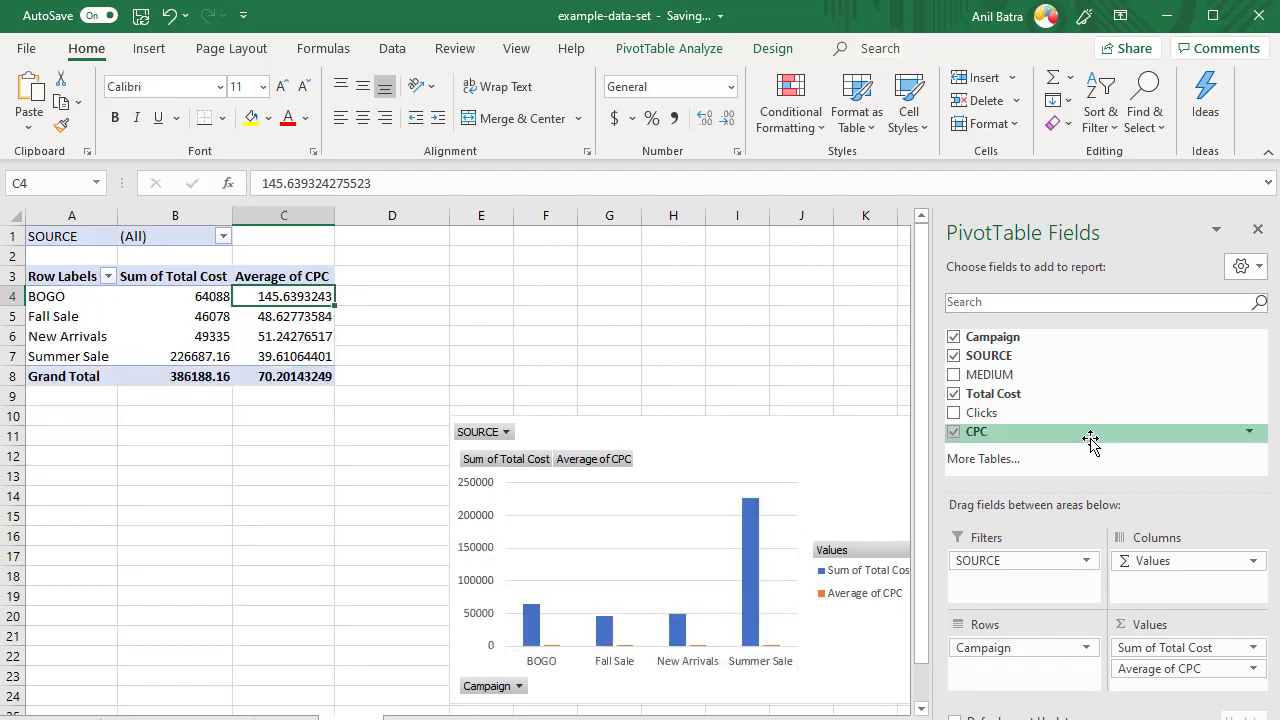
pyautogui.click(954, 340)
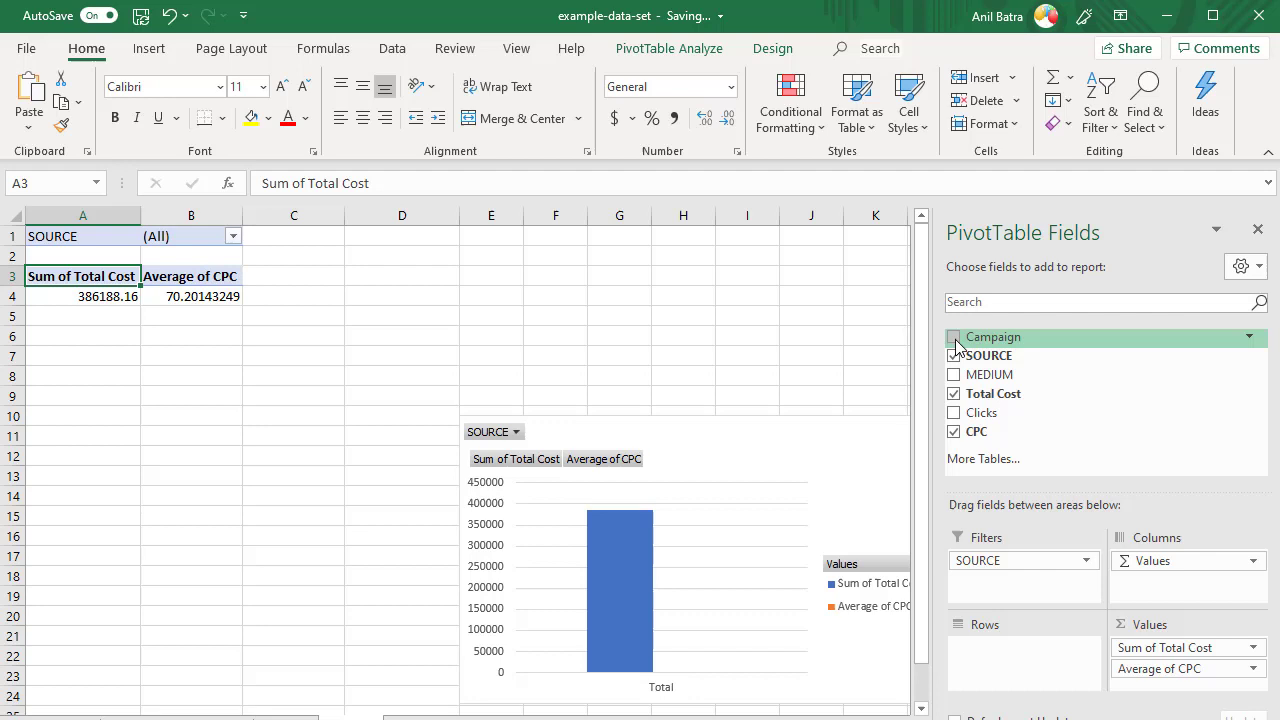
pyautogui.click(168, 17)
pyautogui.click(168, 17)
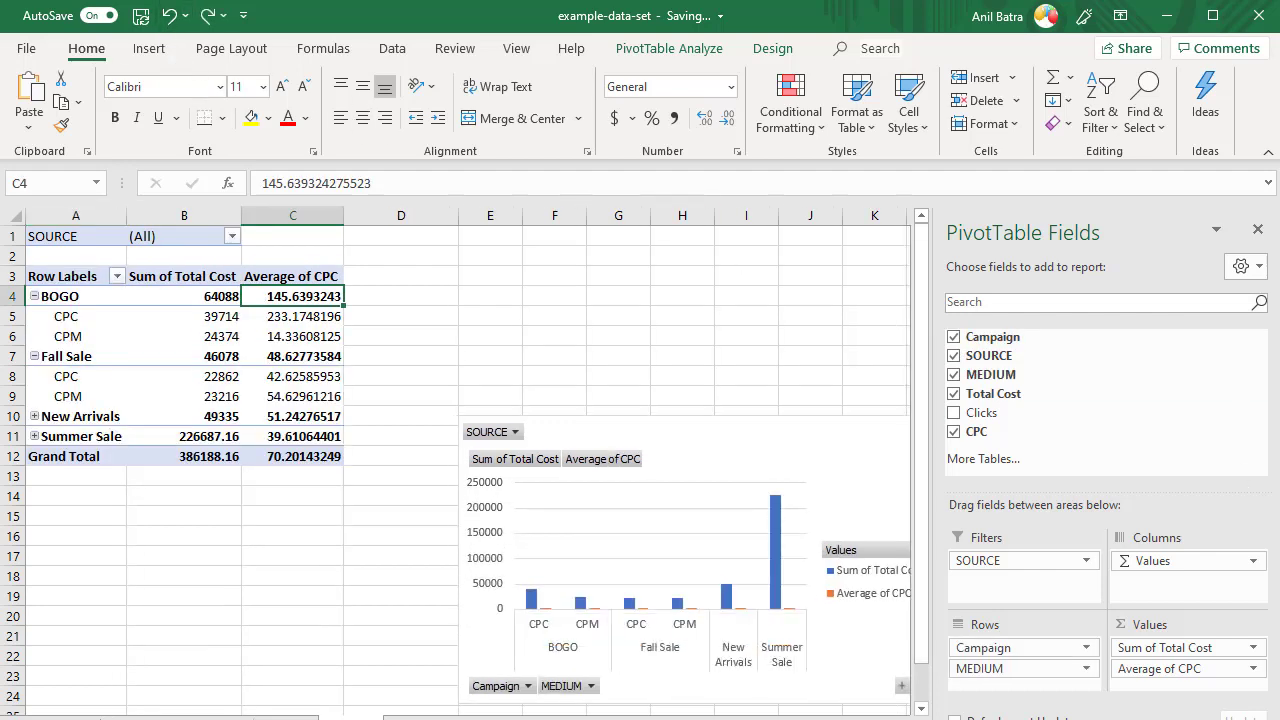